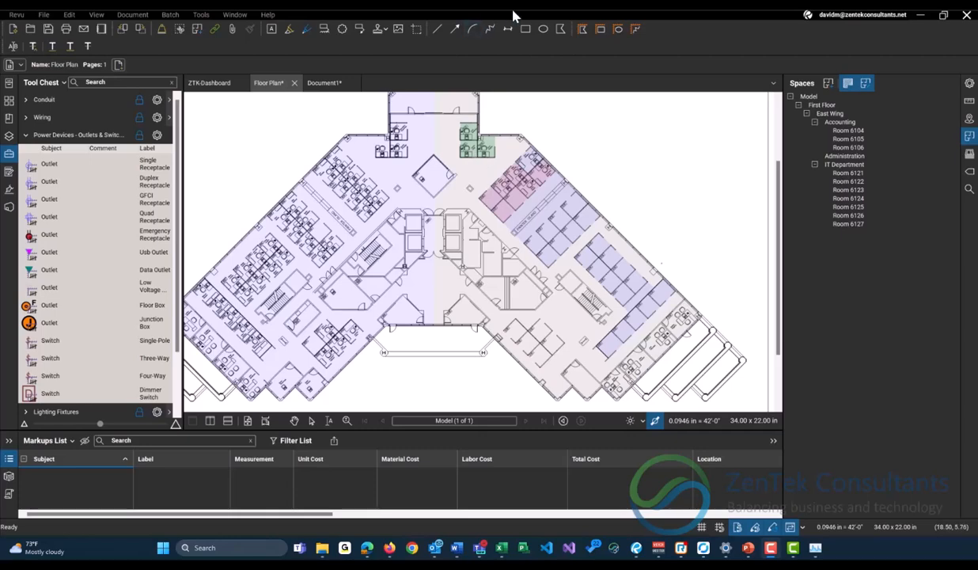
pyautogui.scroll(1, 479, 241)
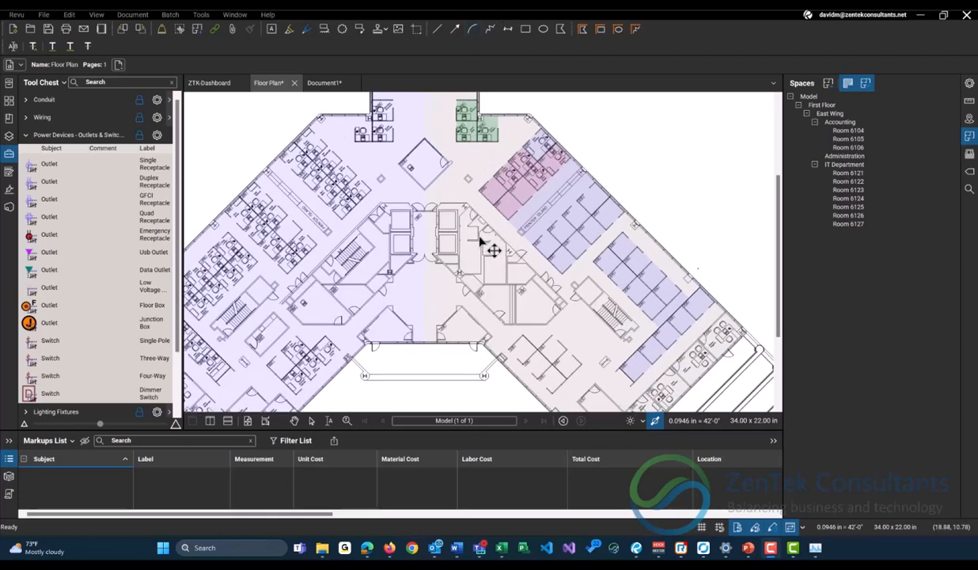
pyautogui.moveTo(492, 207); pyautogui.dragTo(485, 227)
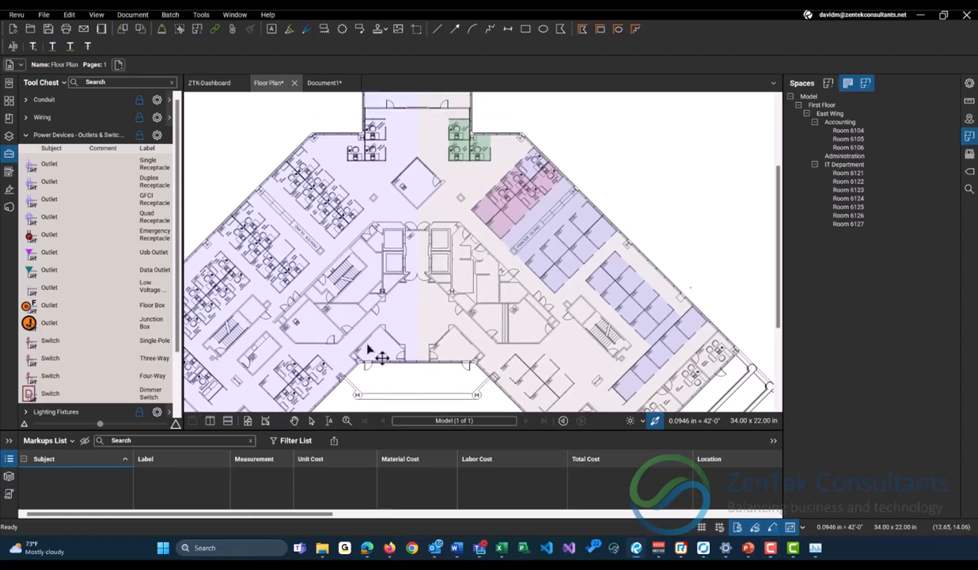
pyautogui.moveTo(323, 352); pyautogui.dragTo(386, 326)
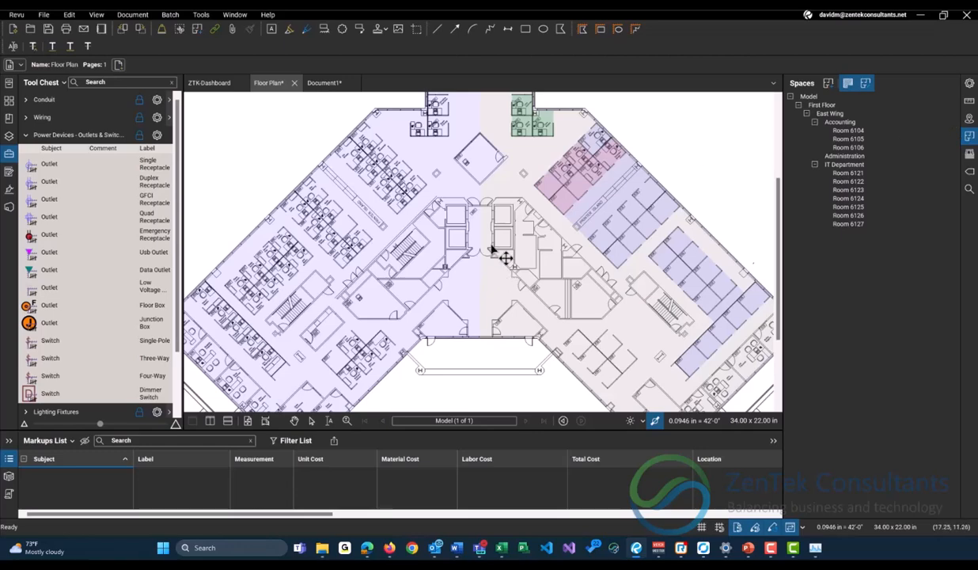
pyautogui.moveTo(592, 204); pyautogui.dragTo(555, 222)
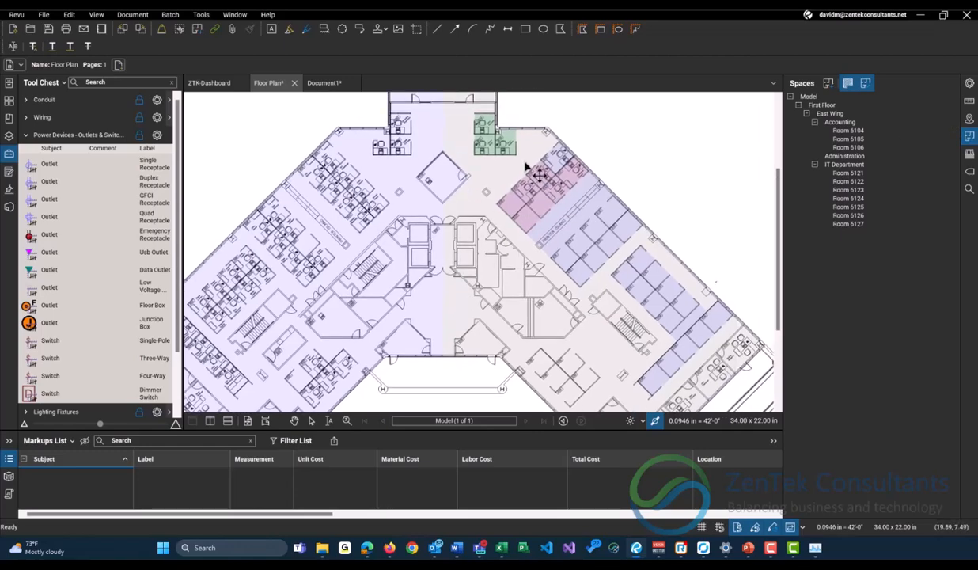
pyautogui.scroll(1, 527, 166)
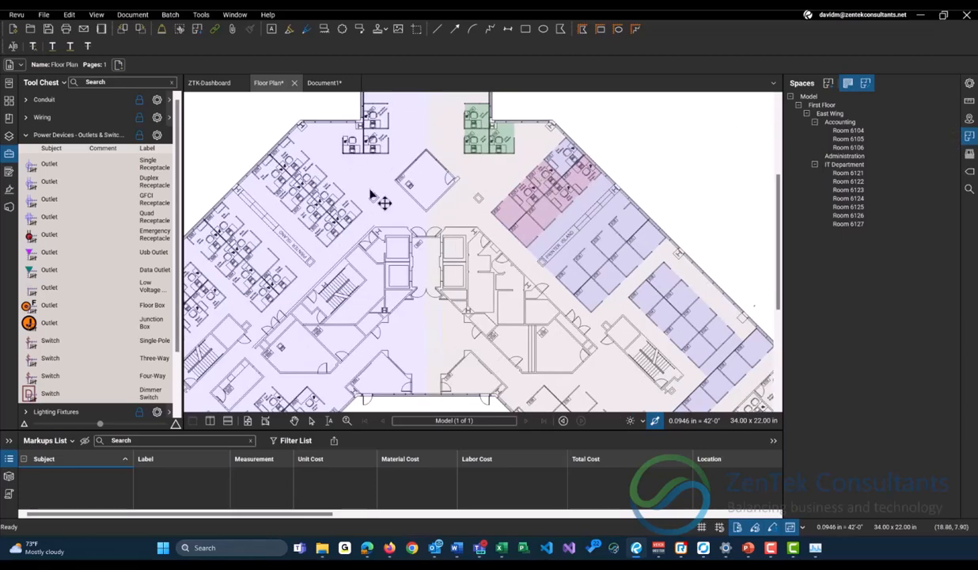
pyautogui.scroll(-1, 368, 228)
pyautogui.scroll(-1, 368, 227)
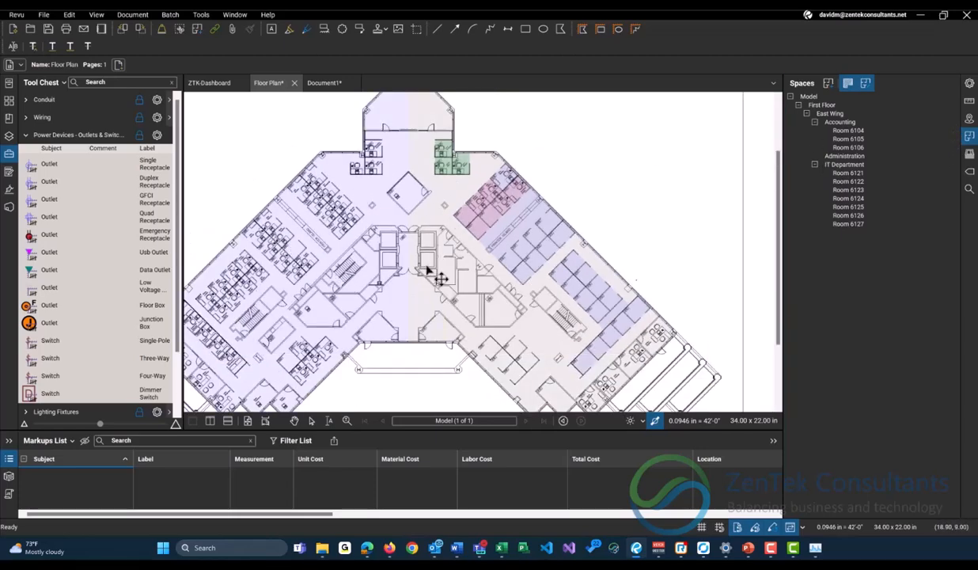
# Highlight the Accounting space and its rooms 6104, 6105 and 6106 on the floor plan to examine their extents.
pyautogui.click(822, 105)
pyautogui.click(823, 122)
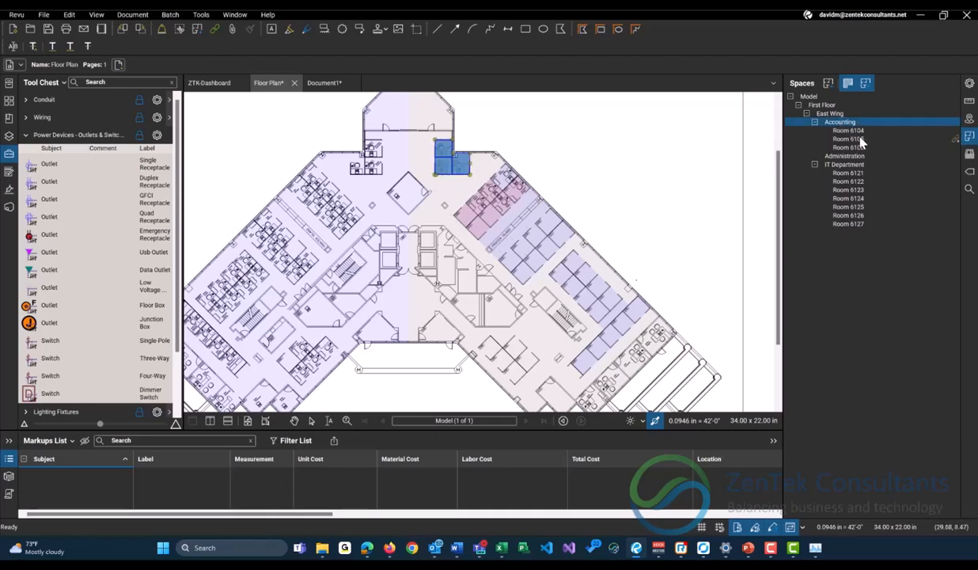
pyautogui.scroll(2, 496, 128)
pyautogui.scroll(4, 490, 135)
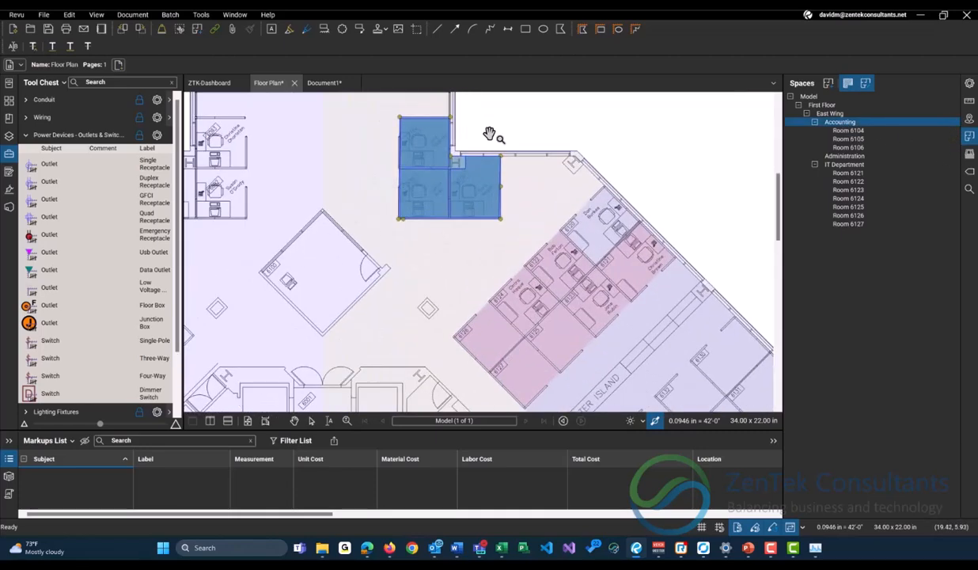
pyautogui.click(847, 131)
pyautogui.click(844, 139)
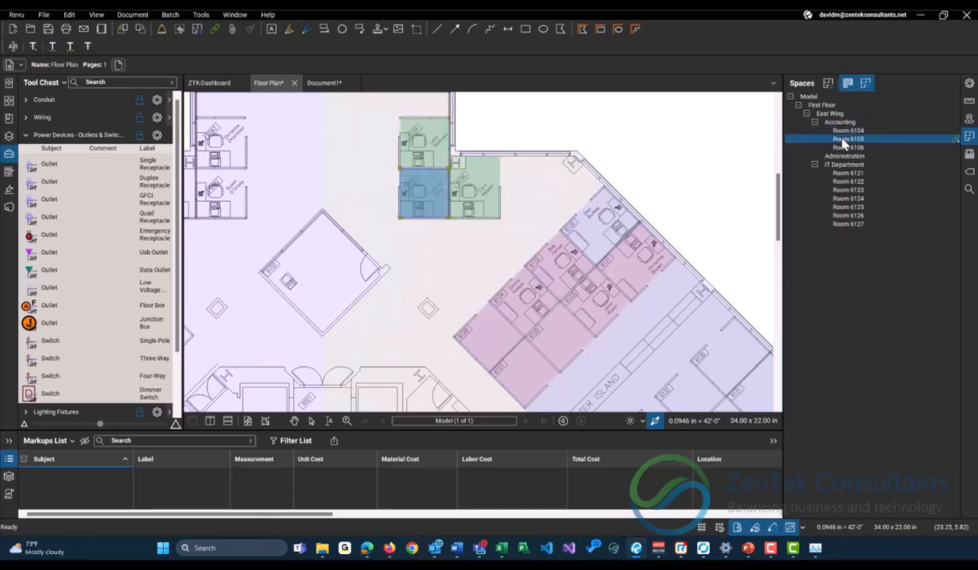
pyautogui.click(848, 147)
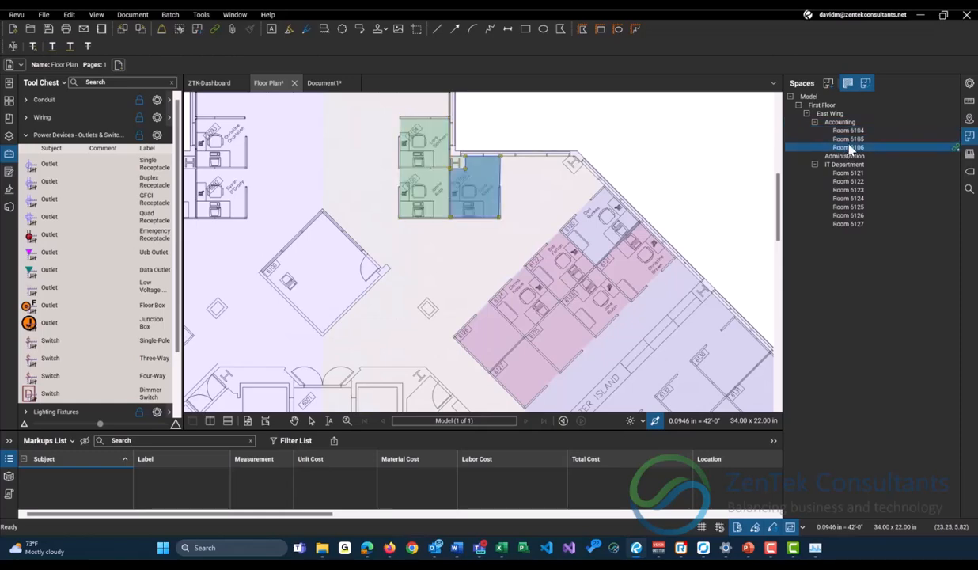
# Highlight the Administration and IT Department spaces in turn to examine their extents, ending with nothing selected.
pyautogui.click(844, 156)
pyautogui.scroll(-1, 685, 164)
pyautogui.scroll(-3, 685, 164)
pyautogui.scroll(3, 701, 316)
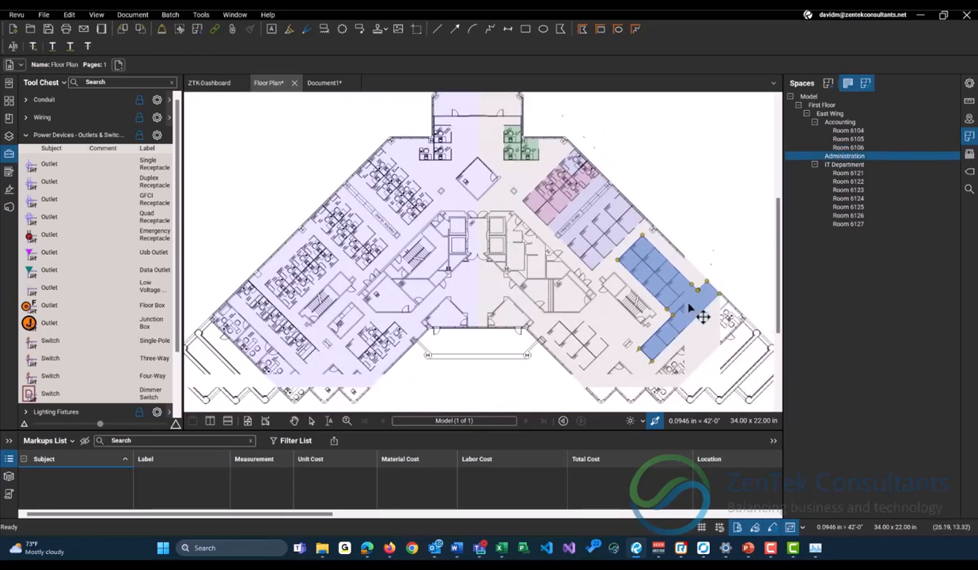
pyautogui.scroll(1, 563, 190)
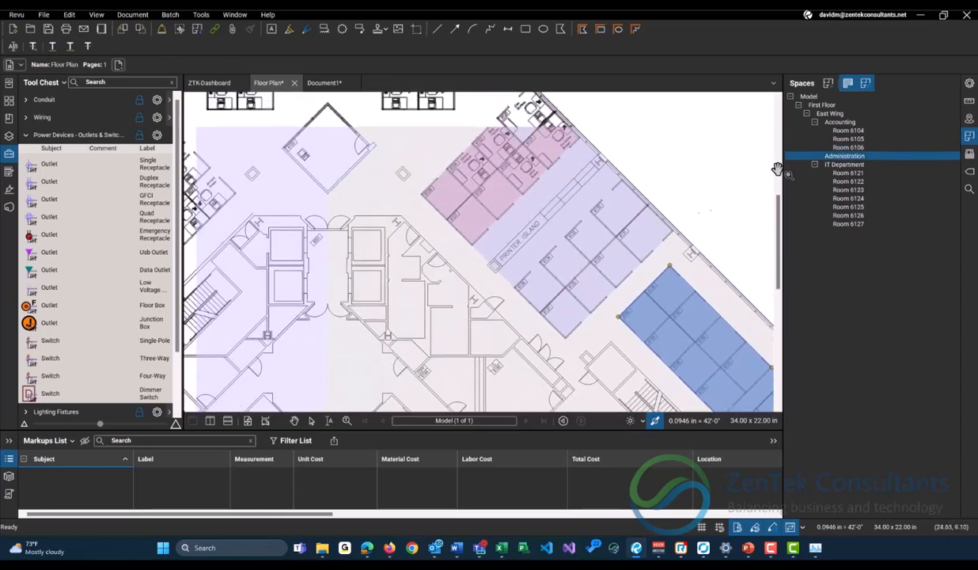
pyautogui.click(840, 163)
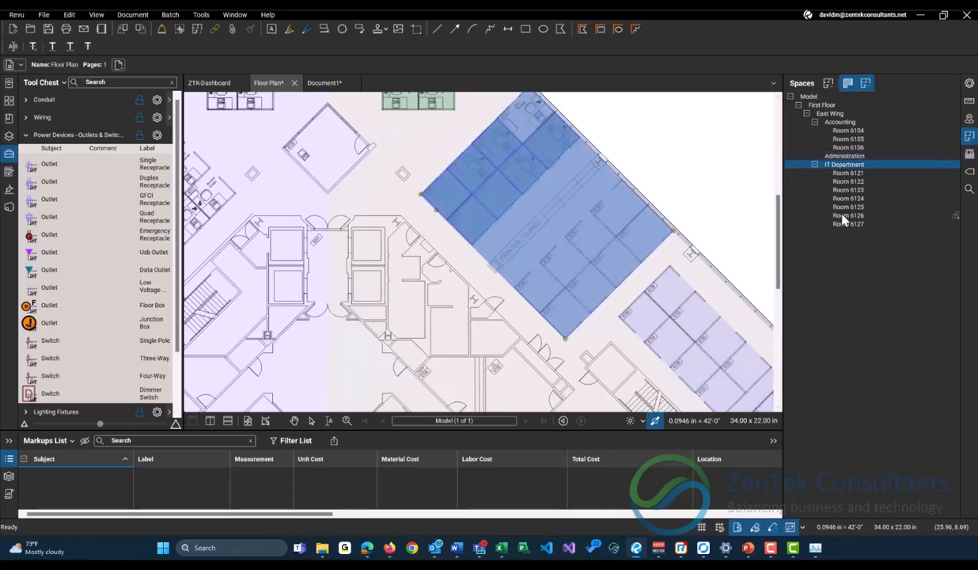
pyautogui.click(633, 122)
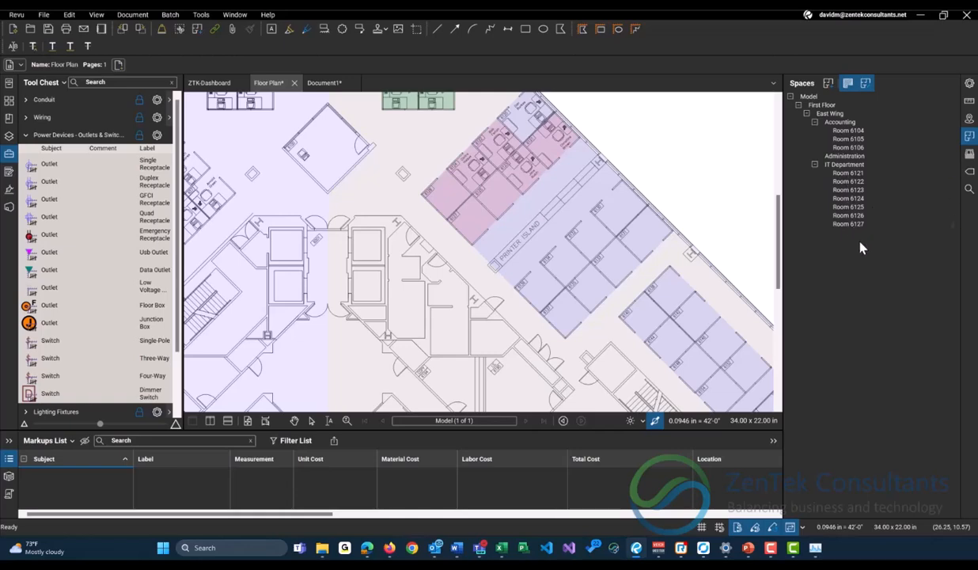
pyautogui.click(846, 157)
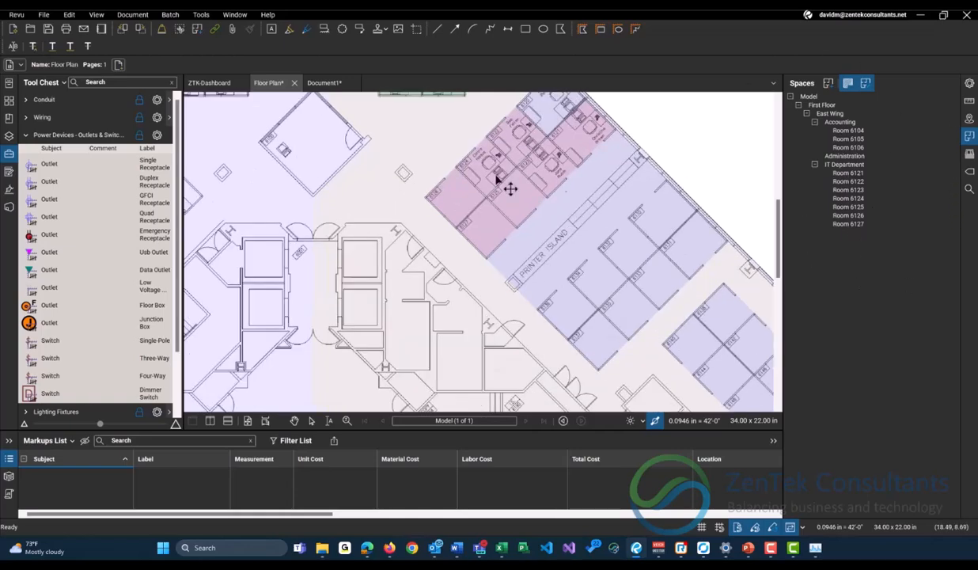
pyautogui.rightClick(843, 140)
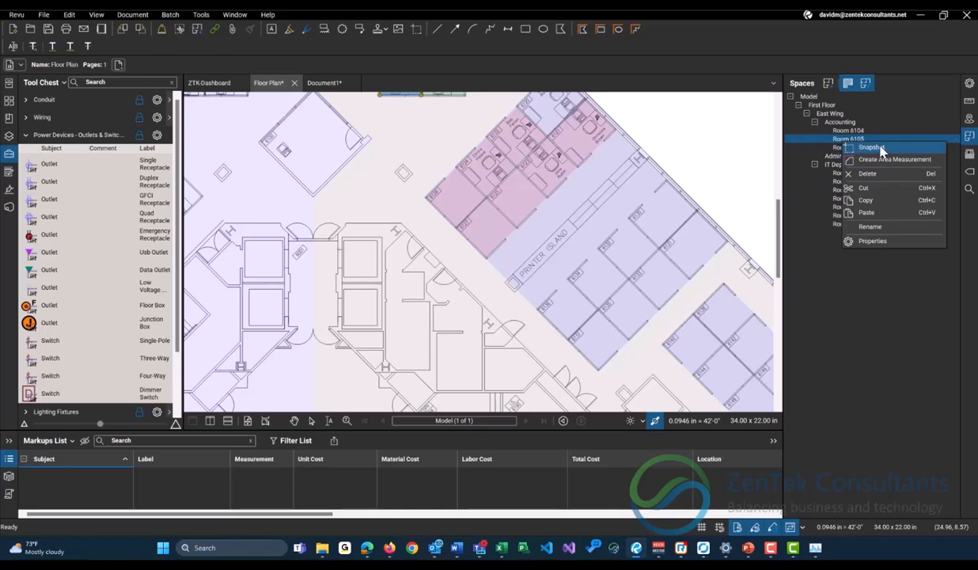
pyautogui.click(701, 135)
pyautogui.scroll(-2, 504, 233)
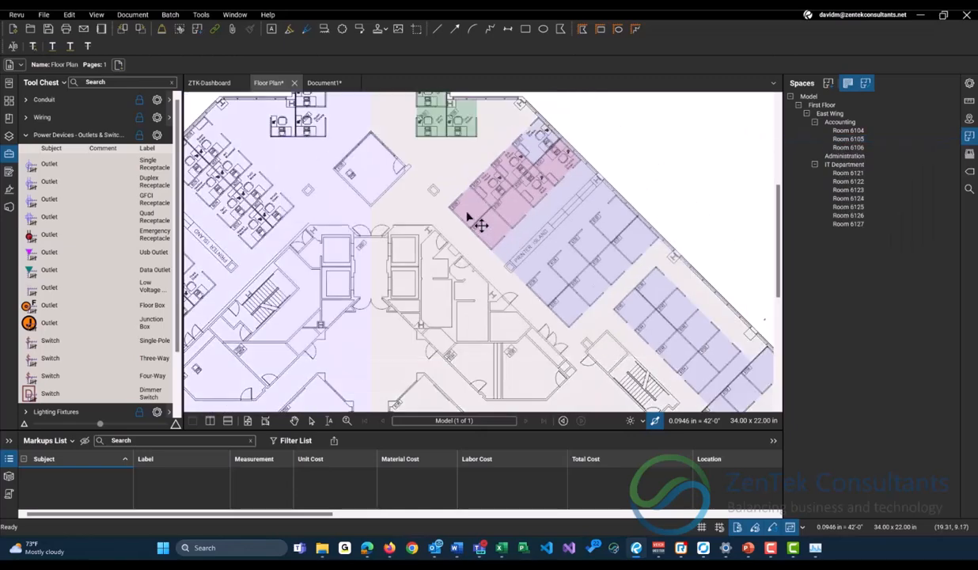
# Take a snapshot of the Accounting space in the East Wing.
pyautogui.moveTo(448, 200); pyautogui.dragTo(469, 254)
pyautogui.scroll(1, 405, 221)
pyautogui.scroll(1, 475, 155)
pyautogui.scroll(3, 475, 155)
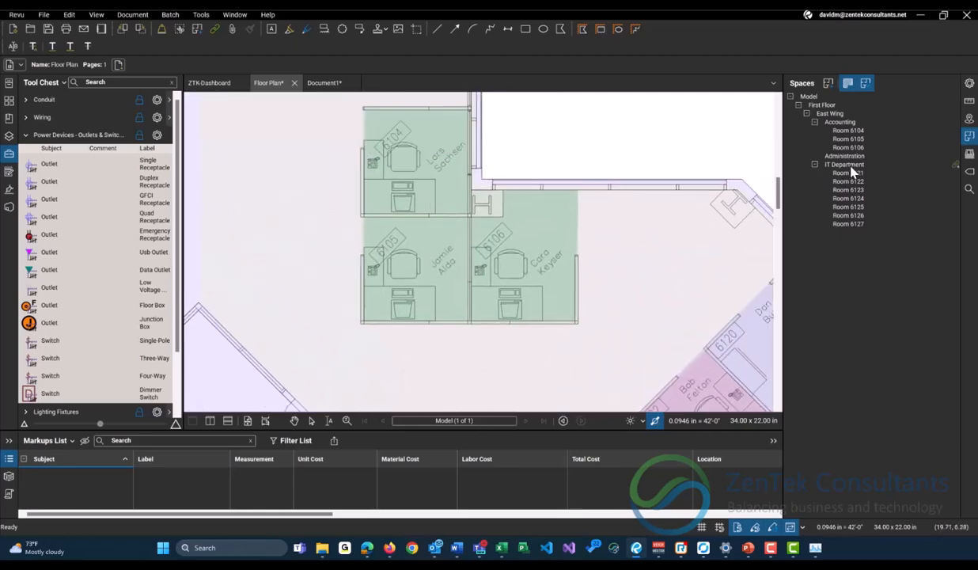
pyautogui.click(839, 122)
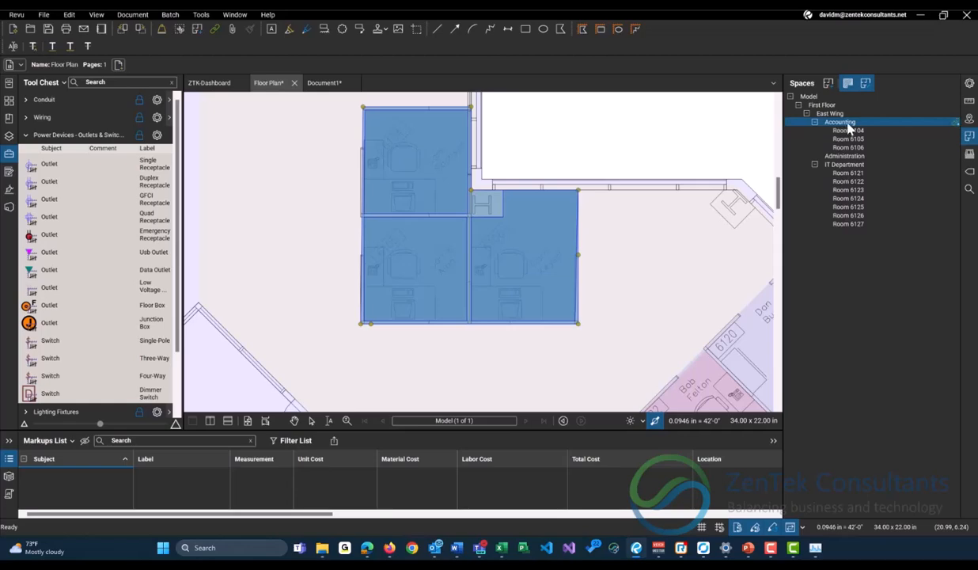
pyautogui.rightClick(848, 128)
pyautogui.click(842, 126)
# Paste the Accounting snapshot onto the blank area of the sheet northeast of the building.
pyautogui.scroll(-4, 639, 198)
pyautogui.click(294, 421)
pyautogui.scroll(-4, 605, 214)
pyautogui.moveTo(653, 163); pyautogui.dragTo(522, 276)
pyautogui.scroll(3, 550, 224)
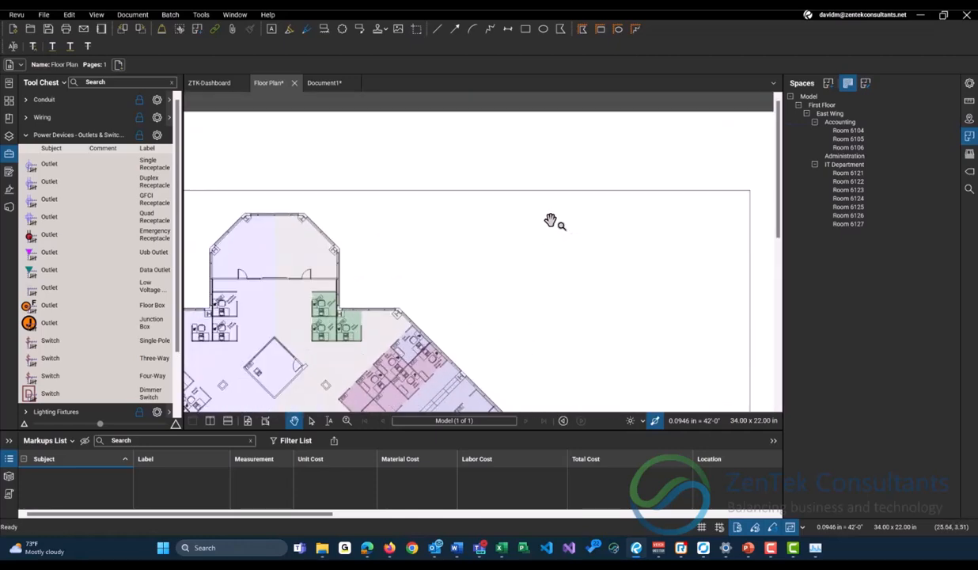
pyautogui.rightClick(550, 220)
pyautogui.click(570, 229)
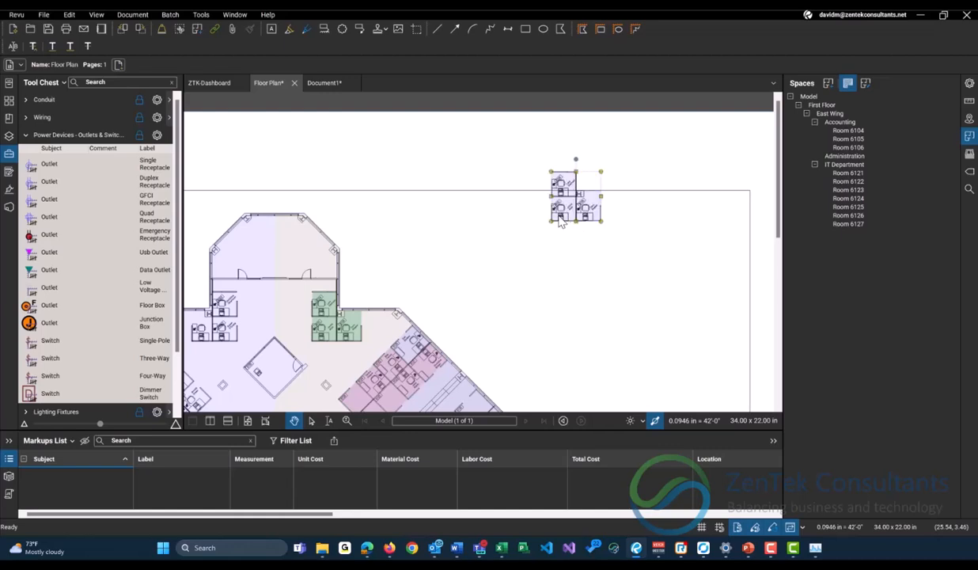
# Move the pasted Accounting snapshot inside the sheet border and enlarge it.
pyautogui.scroll(-2, 563, 212)
pyautogui.moveTo(565, 207); pyautogui.dragTo(586, 221)
pyautogui.scroll(3, 560, 191)
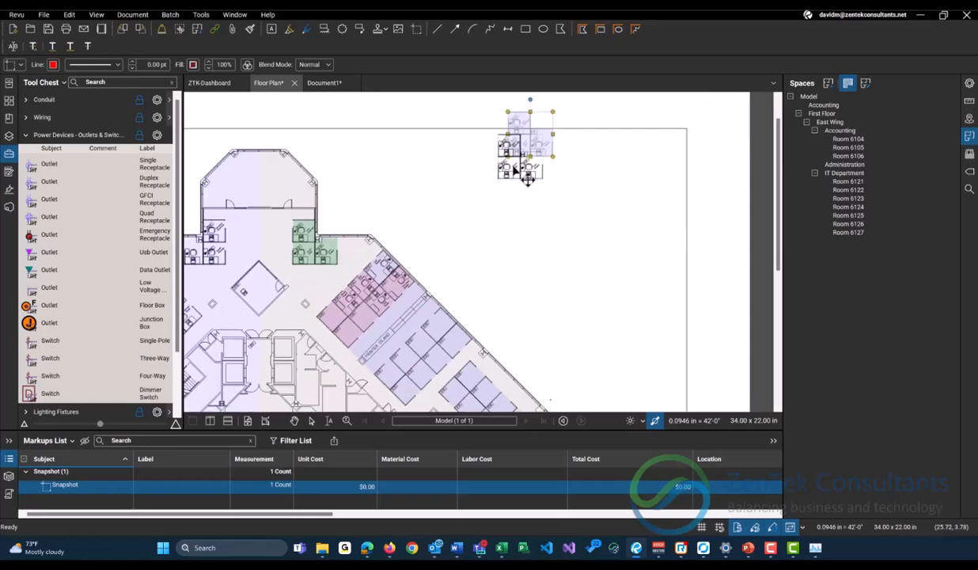
pyautogui.moveTo(541, 180); pyautogui.dragTo(650, 265)
pyautogui.scroll(1, 647, 254)
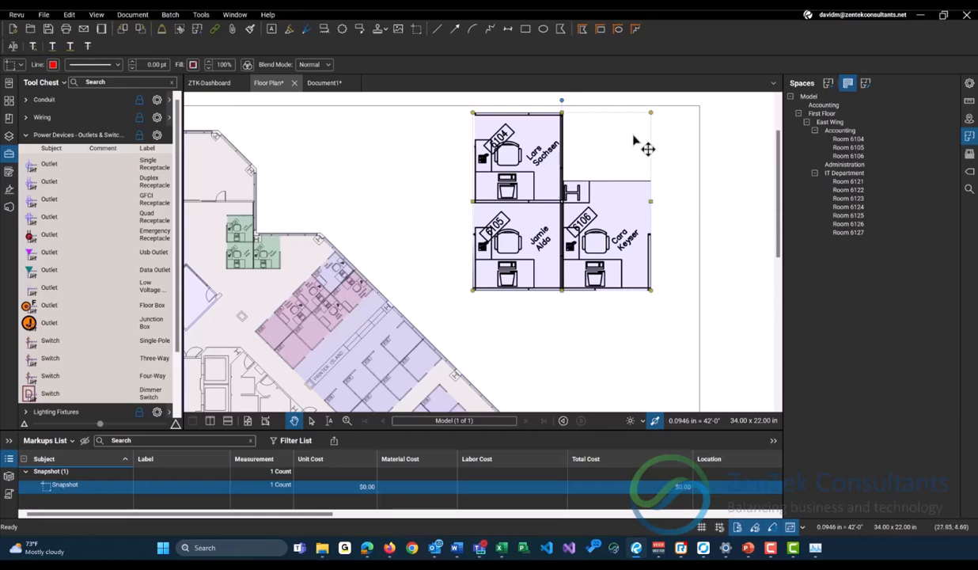
# Delete the enlarged Accounting snapshot from the sheet.
pyautogui.scroll(1, 510, 187)
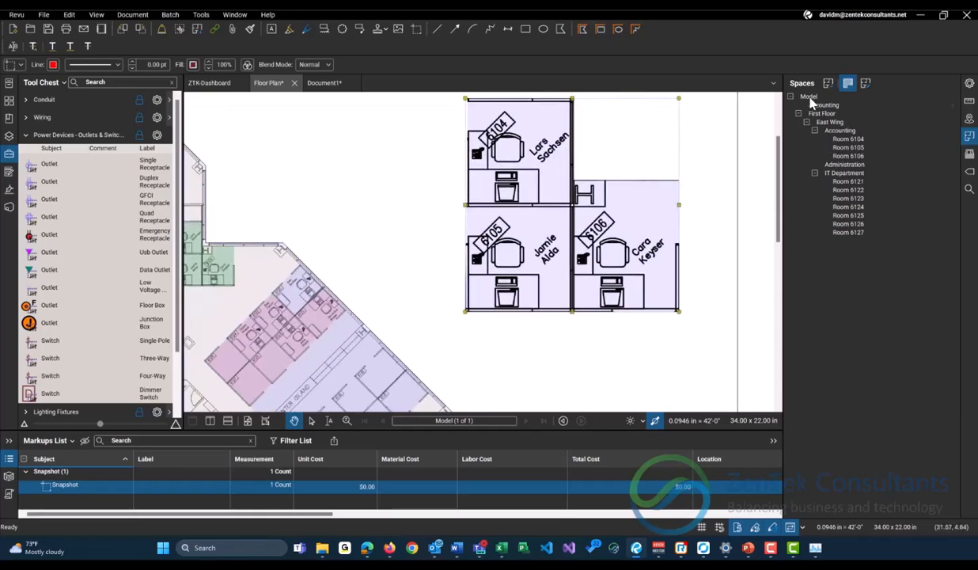
pyautogui.moveTo(372, 198); pyautogui.dragTo(457, 188)
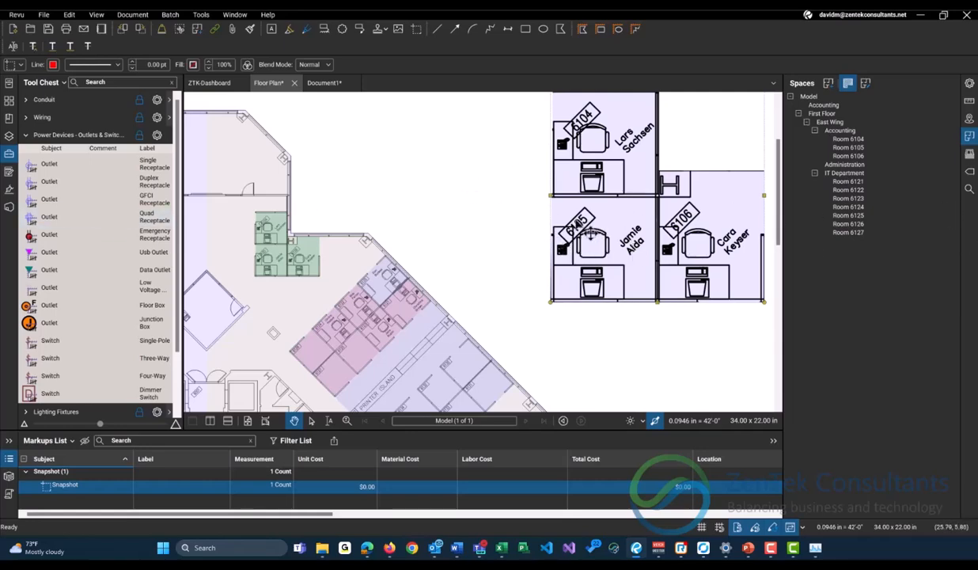
pyautogui.press('Delete')
# Add a callout reading "Missing Computer" in the blank area outside the building, pointing to the desk in Room 6106.
pyautogui.moveTo(430, 201); pyautogui.dragTo(517, 190)
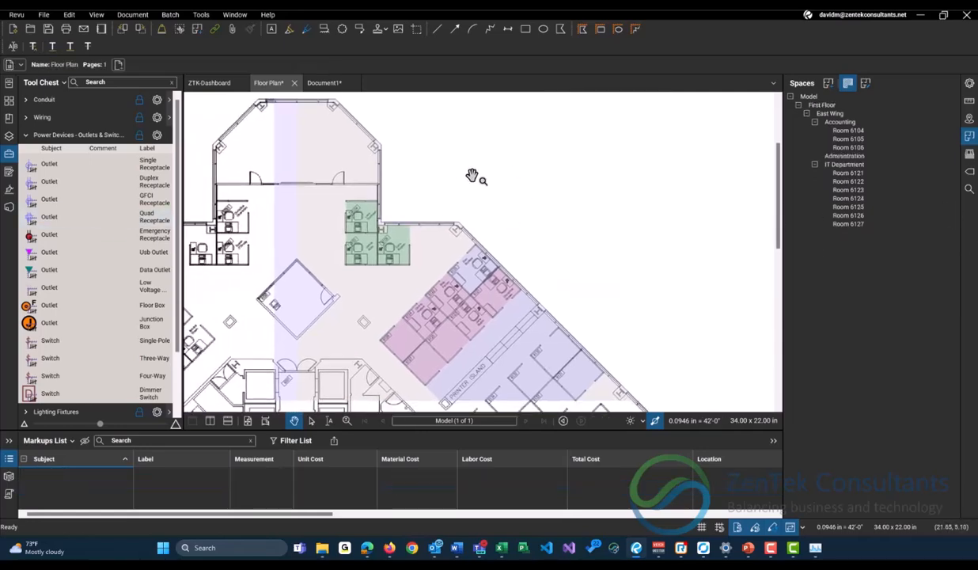
pyautogui.scroll(5, 394, 209)
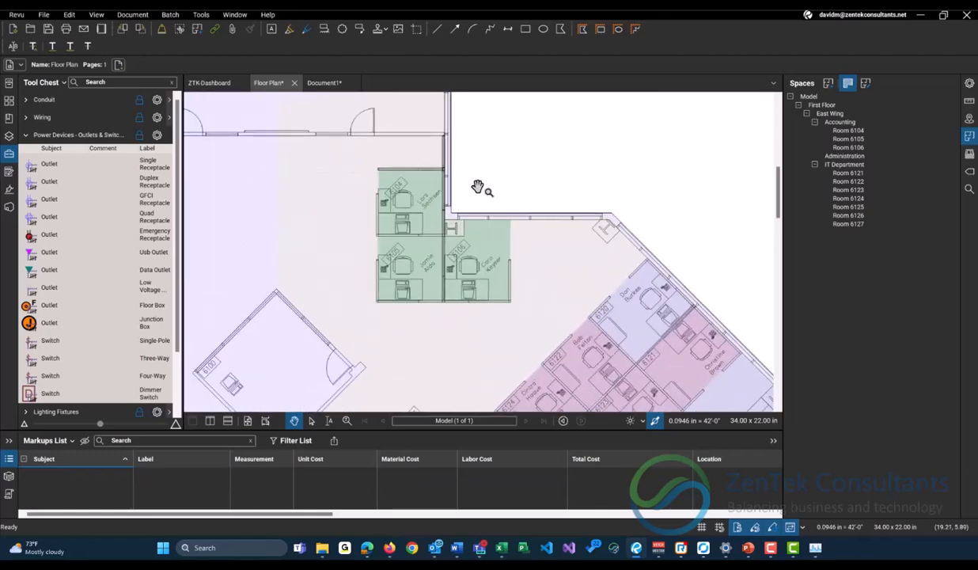
pyautogui.scroll(3, 443, 221)
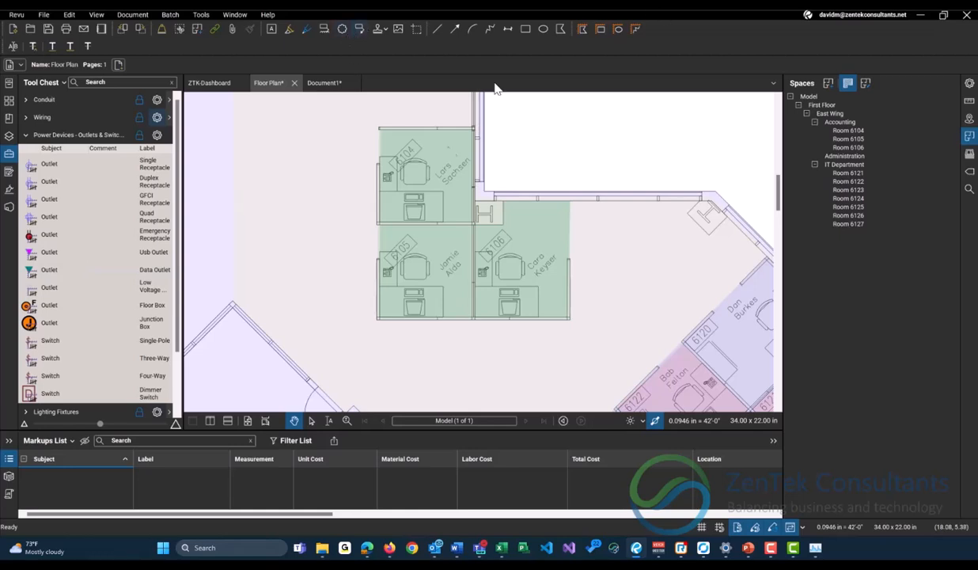
pyautogui.click(359, 28)
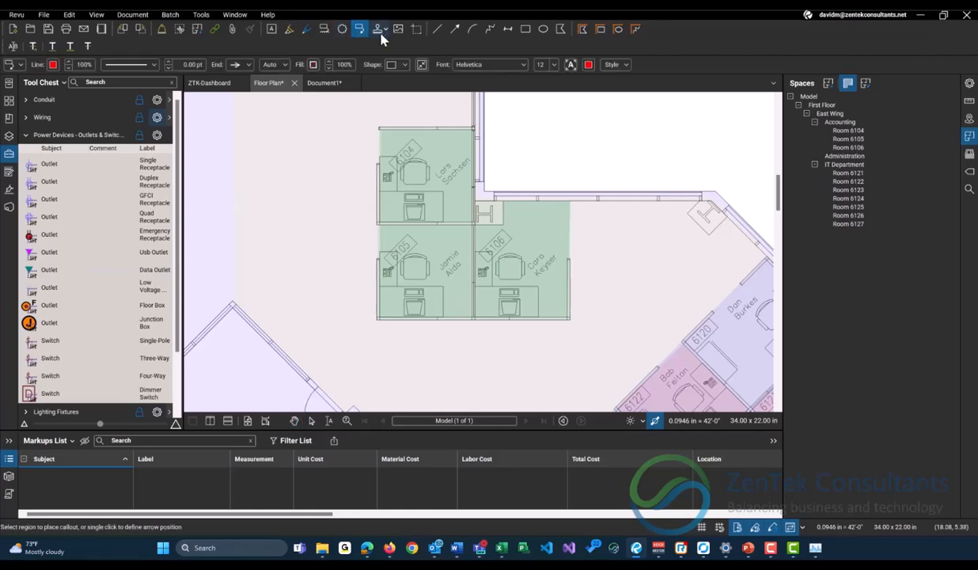
pyautogui.click(509, 301)
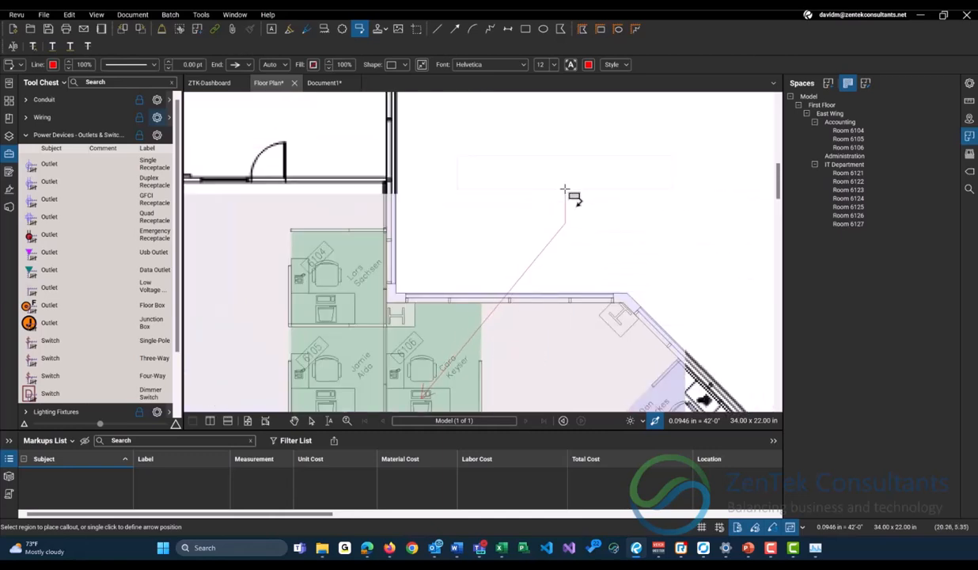
pyautogui.click(564, 190)
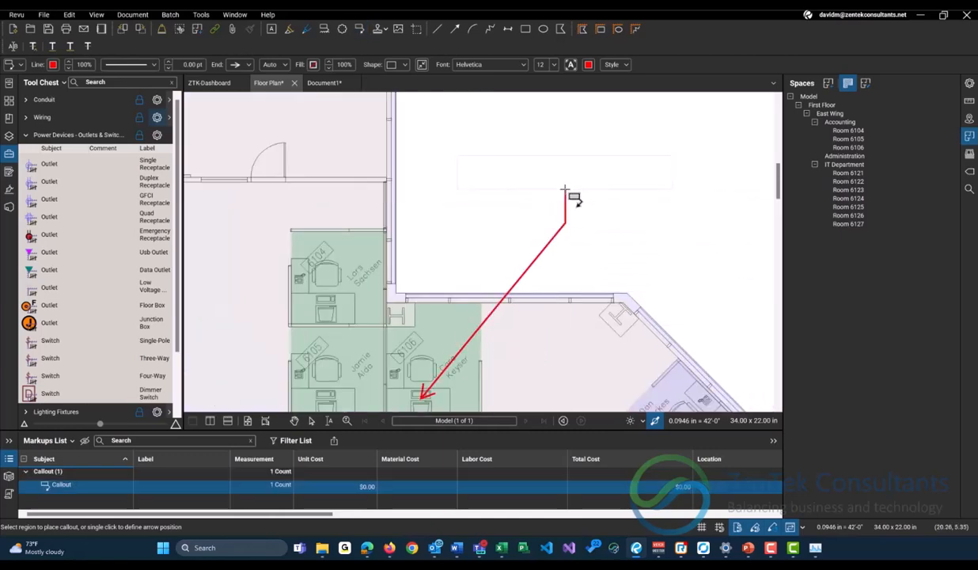
pyautogui.write('Missing')
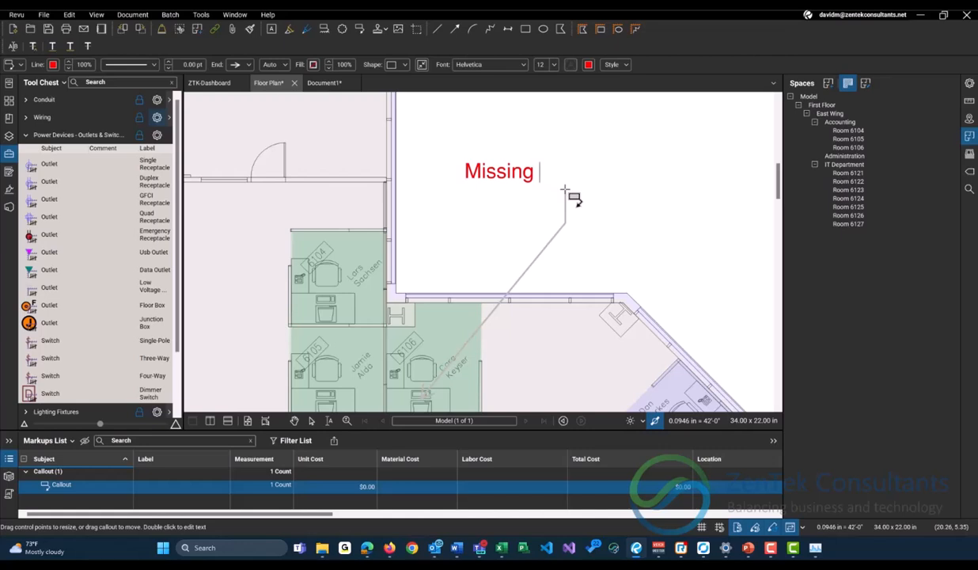
pyautogui.write(' Computer')
pyautogui.click(675, 285)
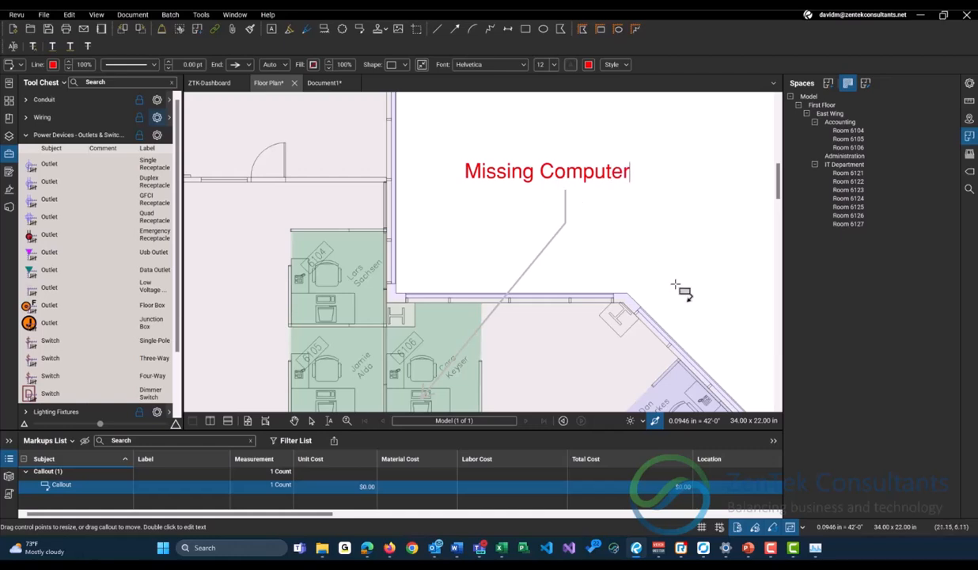
pyautogui.click(294, 420)
# Show the Space column in the Markups List and widen it to fit the callout's full space path.
pyautogui.scroll(-1, 401, 356)
pyautogui.moveTo(401, 356); pyautogui.dragTo(367, 315)
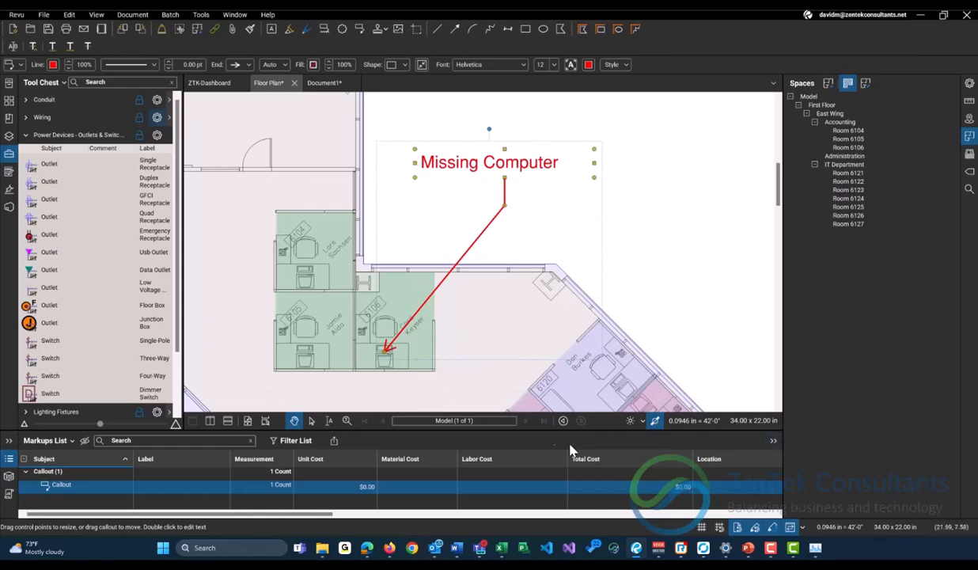
pyautogui.click(24, 458)
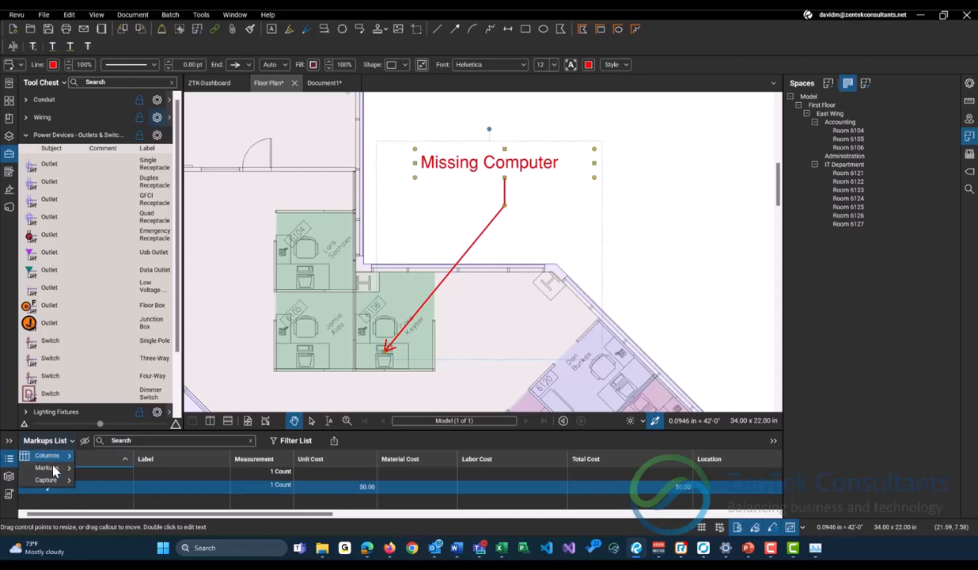
pyautogui.click(46, 459)
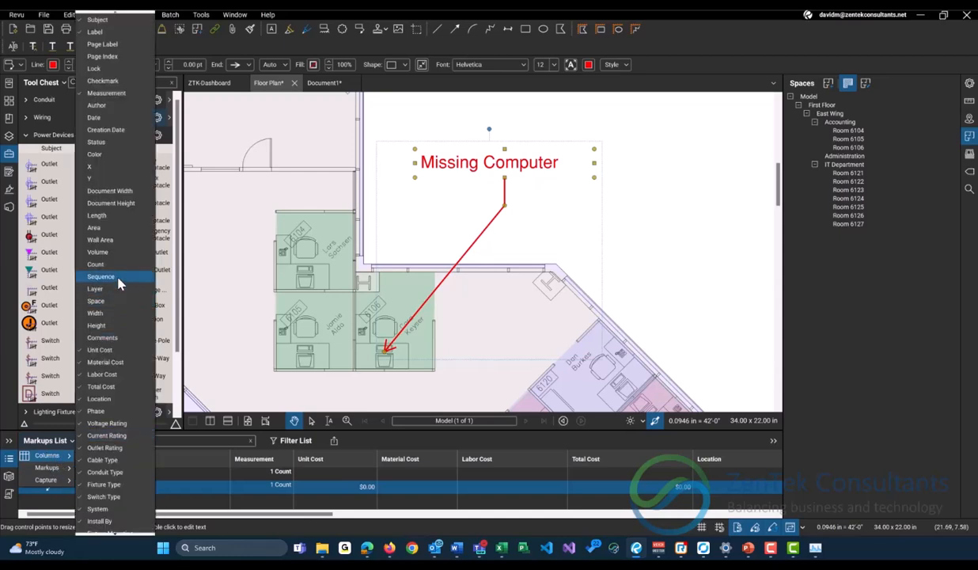
pyautogui.click(96, 301)
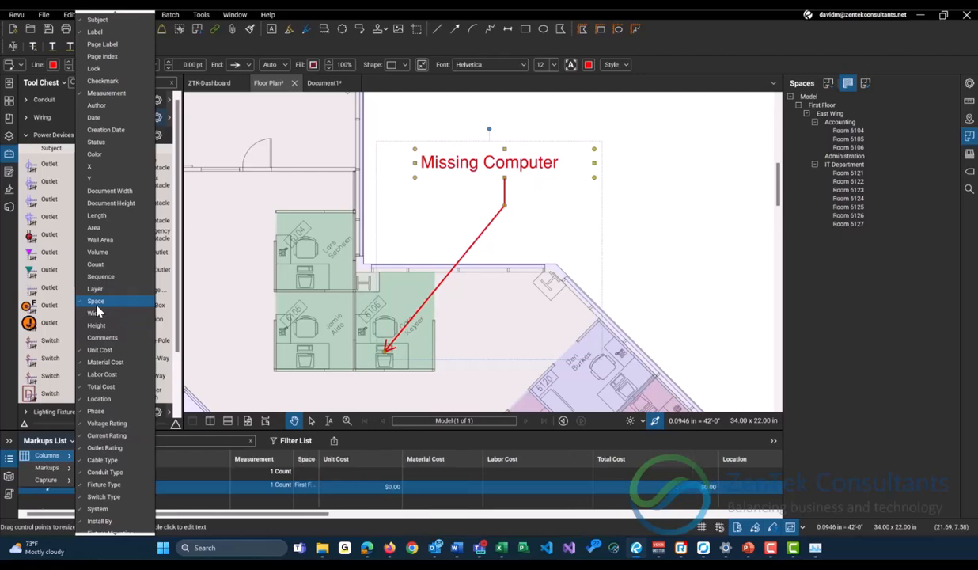
pyautogui.click(248, 419)
pyautogui.moveTo(320, 459); pyautogui.dragTo(493, 459)
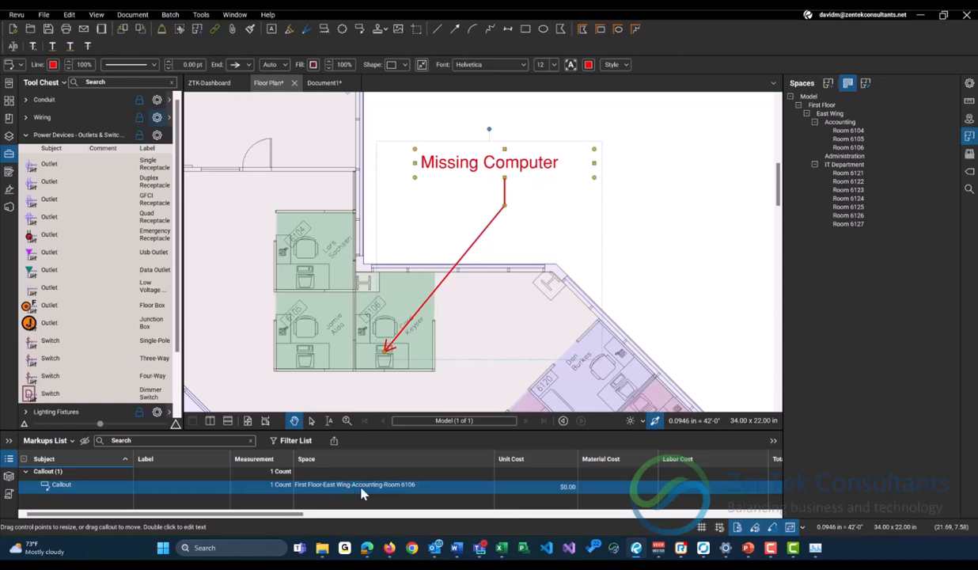
# Place two Duplex Receptacle outlets at the desk in each of the Accounting Rooms 6104, 6105 and 6106.
pyautogui.scroll(1, 386, 336)
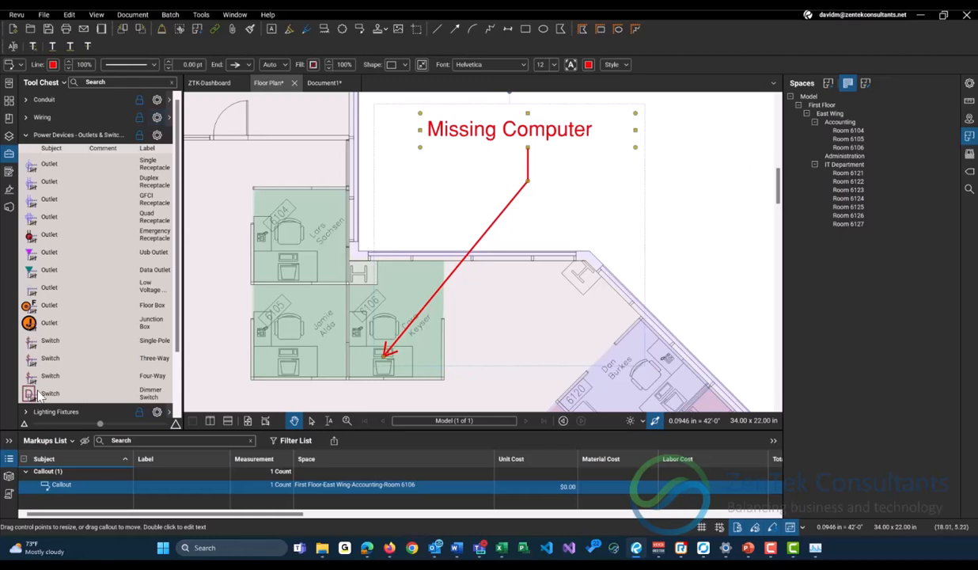
pyautogui.click(150, 173)
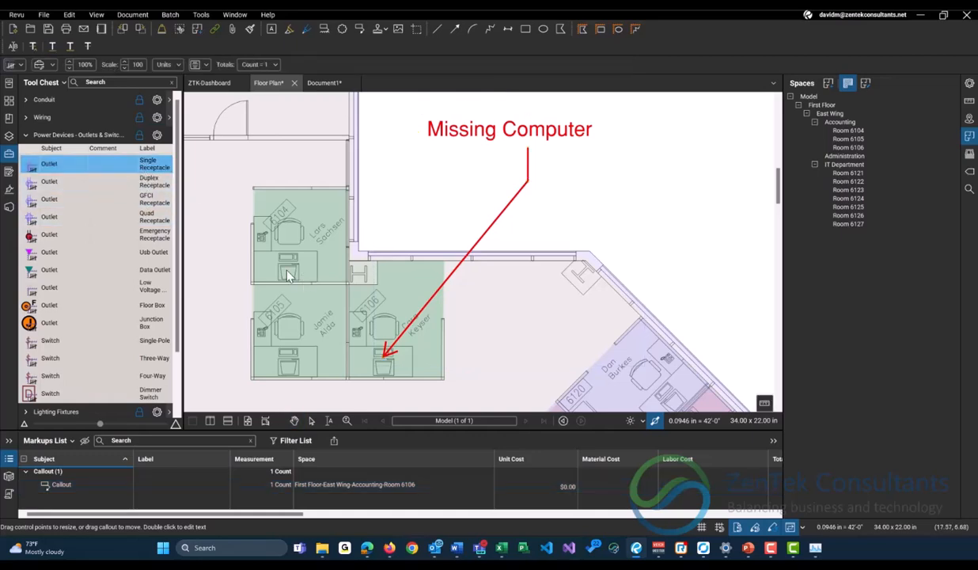
pyautogui.scroll(2, 280, 269)
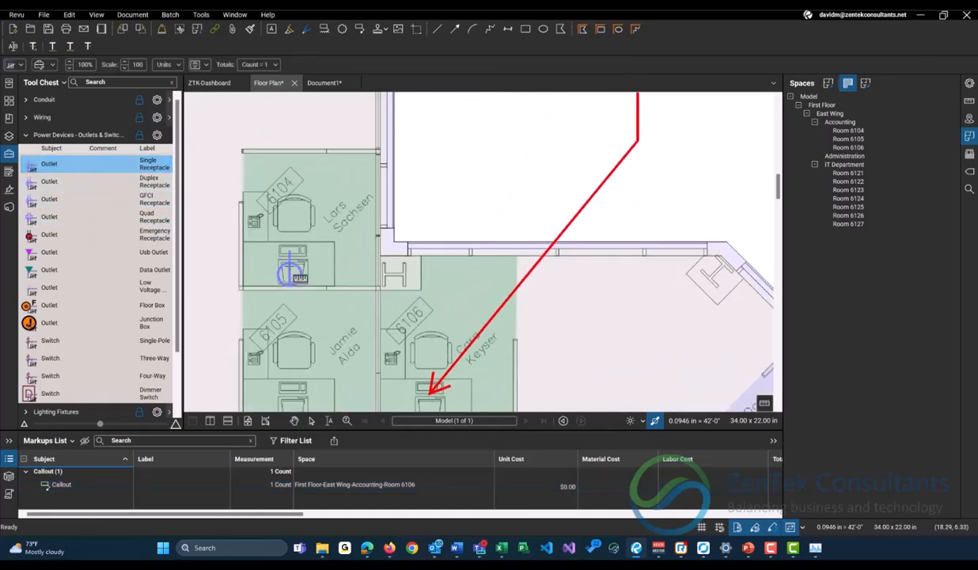
pyautogui.click(138, 182)
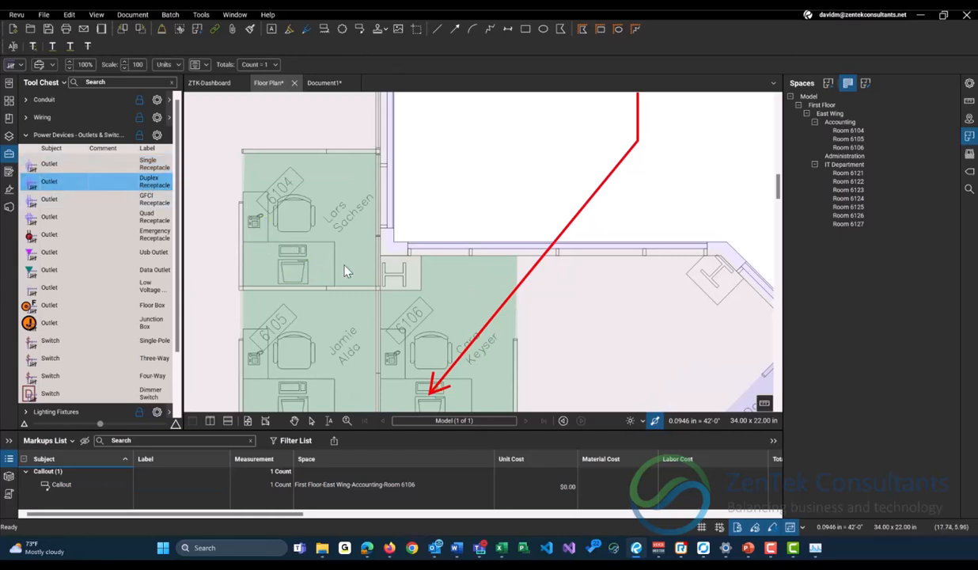
pyautogui.click(294, 261)
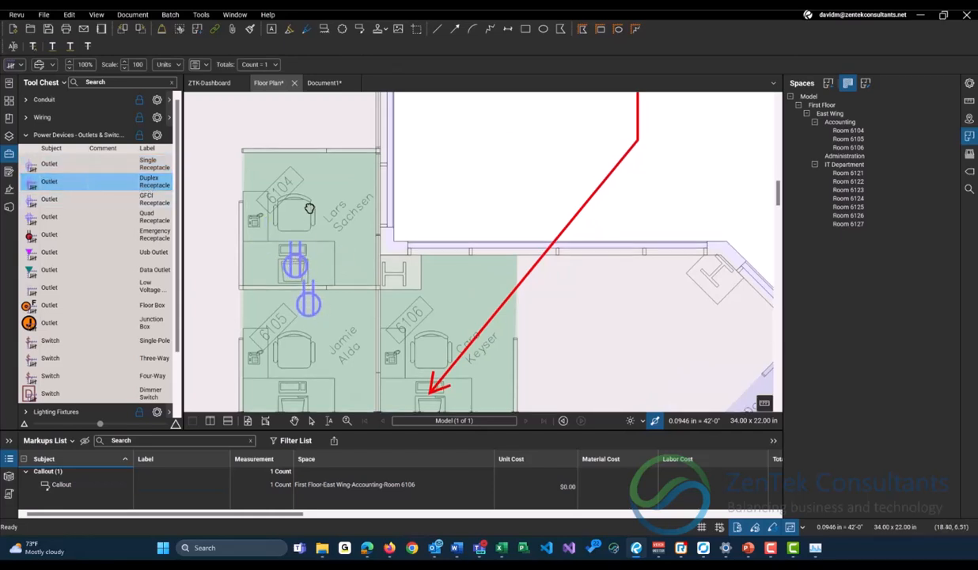
pyautogui.scroll(-3, 295, 307)
pyautogui.click(296, 307)
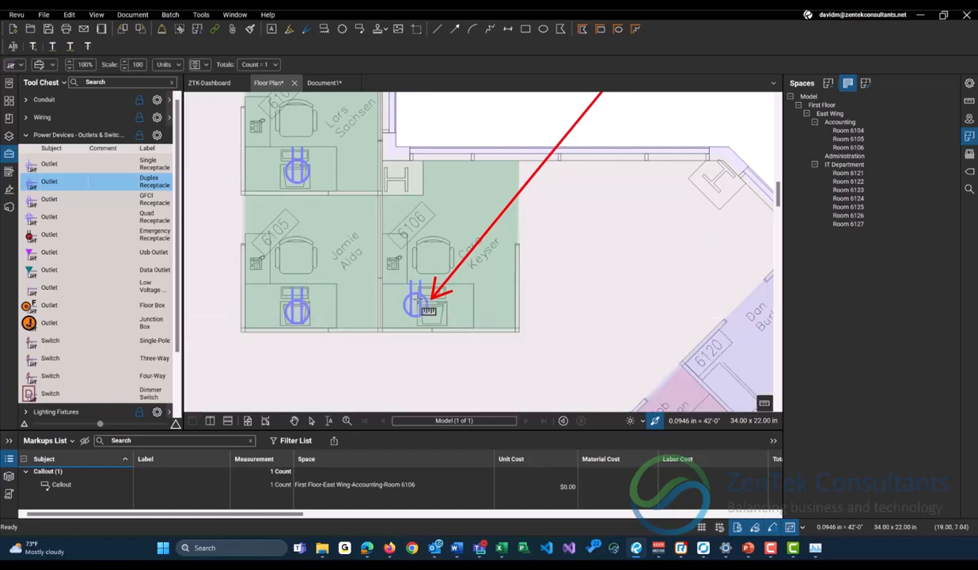
pyautogui.click(426, 303)
pyautogui.click(462, 302)
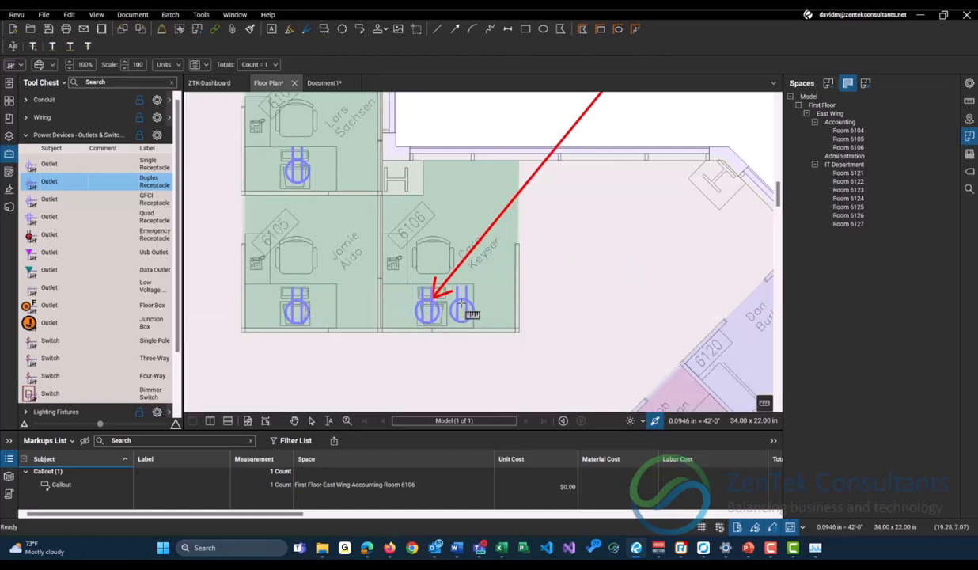
pyautogui.click(324, 304)
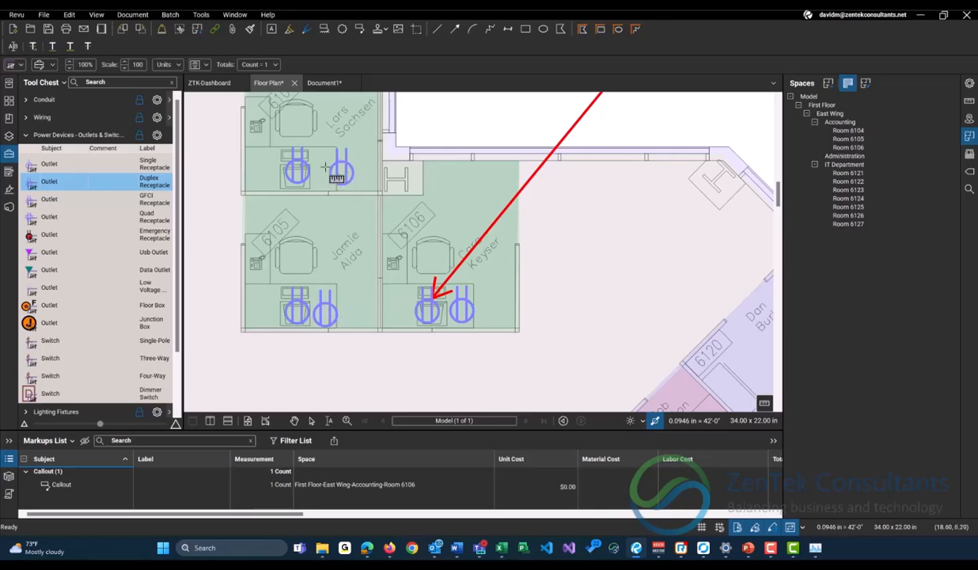
pyautogui.click(327, 173)
# Place two Duplex Receptacle outlets in each of the IT Department Rooms 6121, 6122, 6123 and 6124.
pyautogui.scroll(-3, 487, 233)
pyautogui.scroll(4, 452, 214)
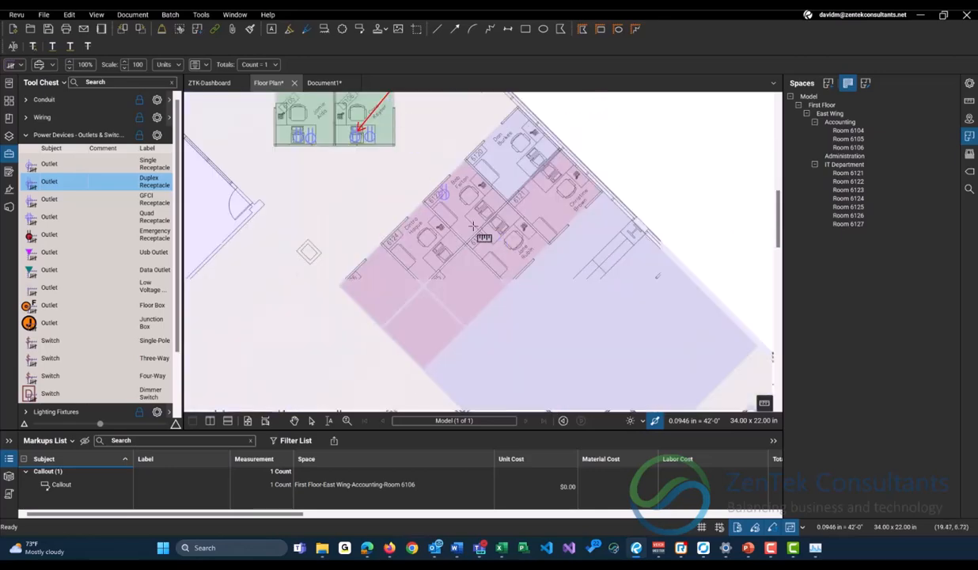
pyautogui.click(488, 205)
pyautogui.click(463, 233)
pyautogui.click(490, 252)
pyautogui.click(504, 229)
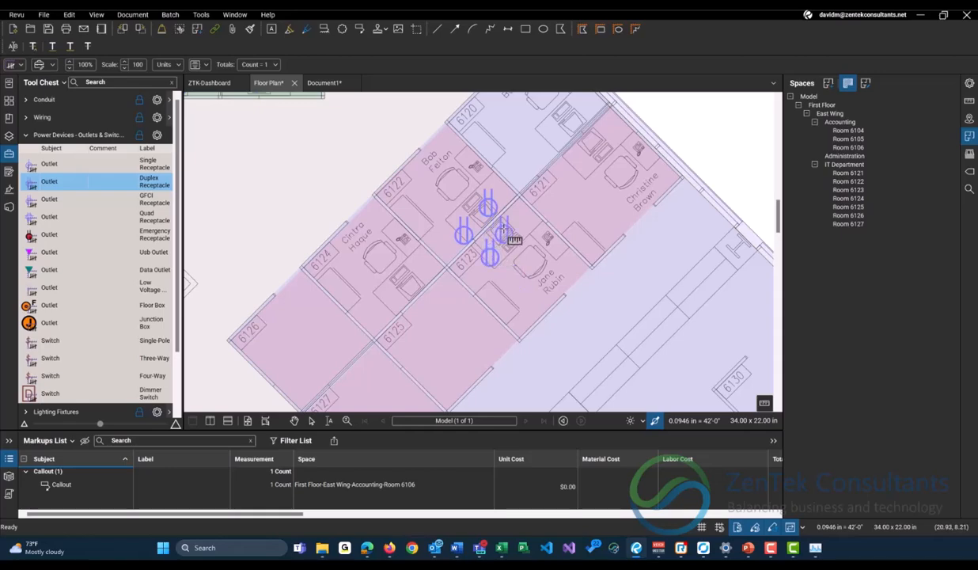
pyautogui.click(570, 167)
pyautogui.click(605, 140)
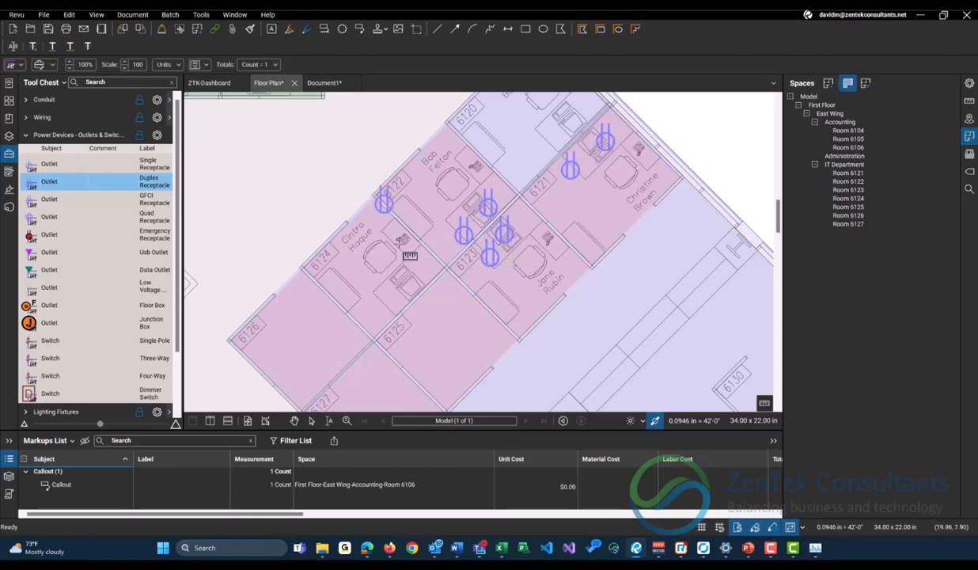
pyautogui.click(402, 292)
pyautogui.click(421, 273)
# Place two Duplex Receptacle outlets beside the computer in Room 6100 and end outlet placement.
pyautogui.scroll(-5, 475, 220)
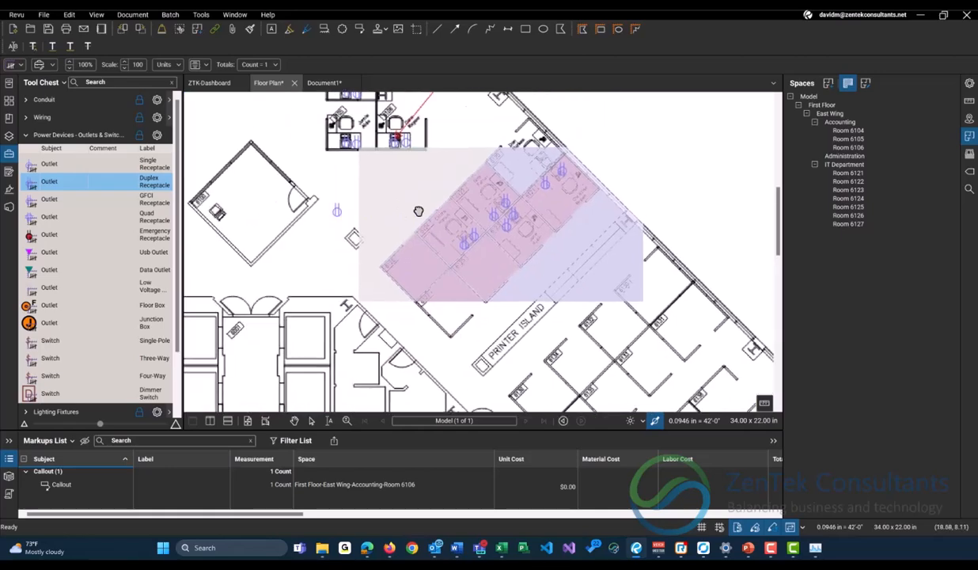
pyautogui.moveTo(372, 202); pyautogui.dragTo(446, 210)
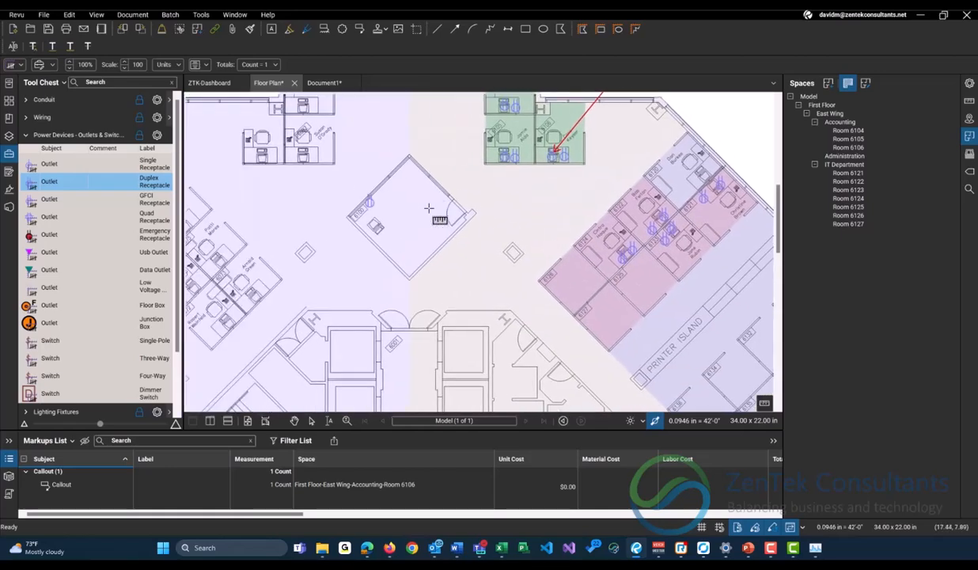
pyautogui.scroll(2, 373, 222)
pyautogui.scroll(2, 373, 222)
pyautogui.click(352, 239)
pyautogui.click(376, 267)
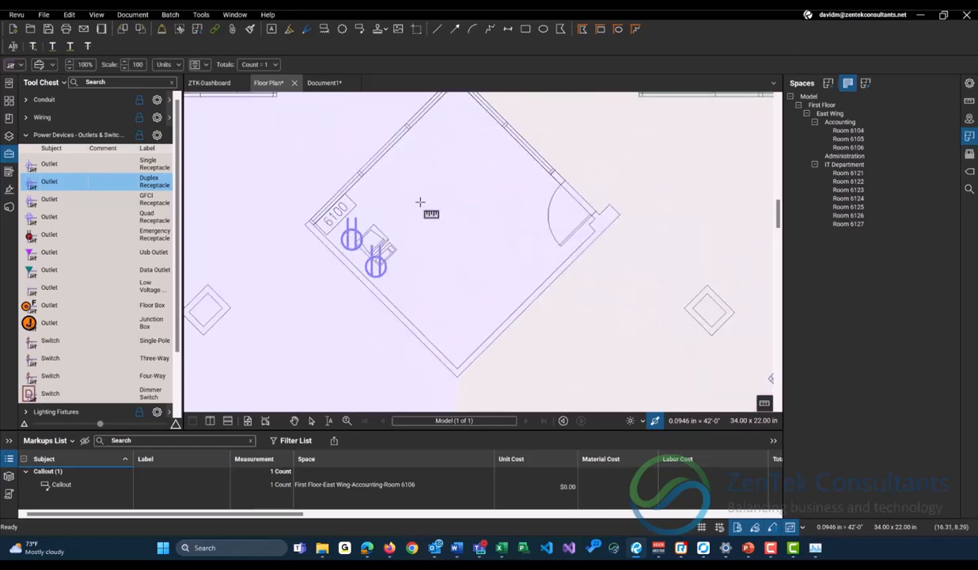
pyautogui.scroll(-4, 378, 210)
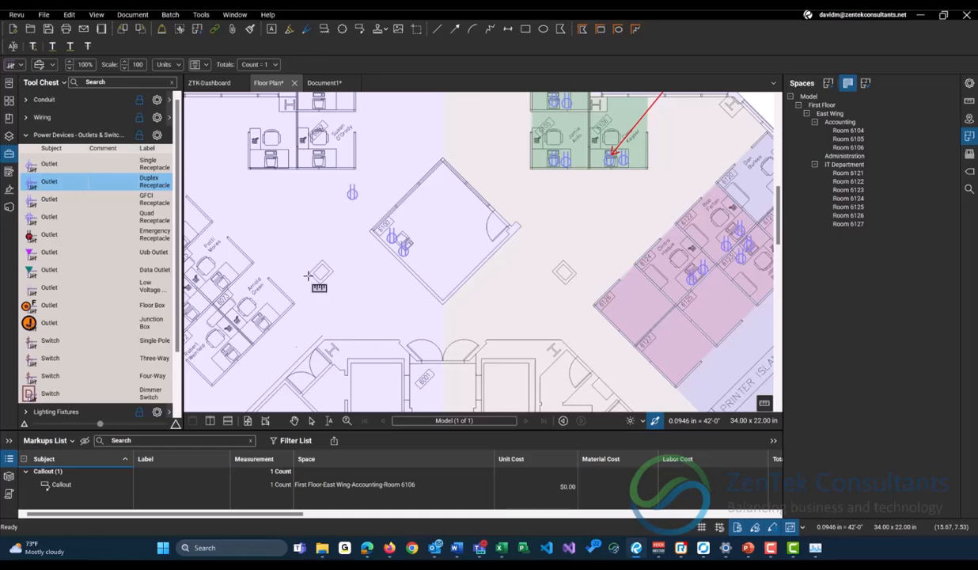
pyautogui.press('Escape')
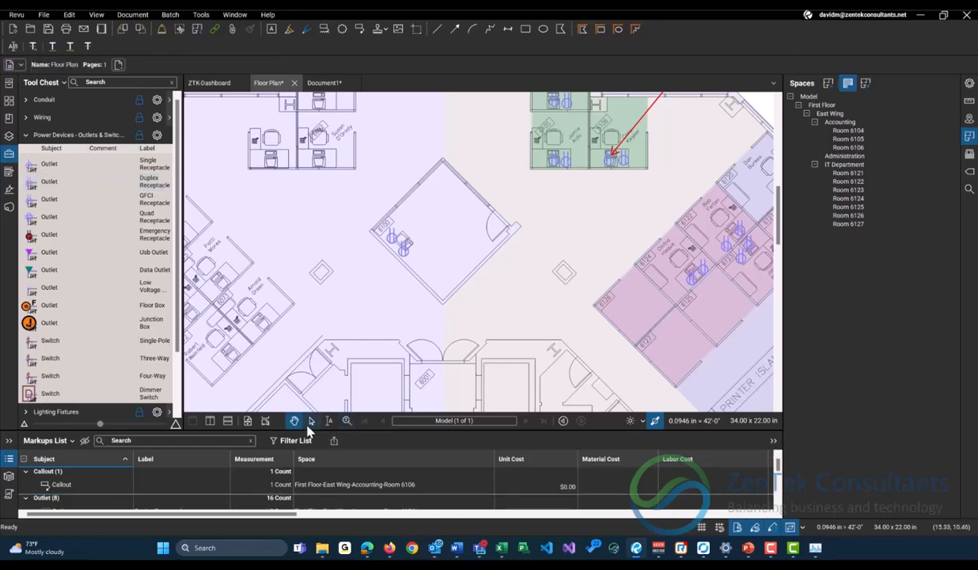
# Examine the space assigned to each outlet in the temporarily enlarged Markups List.
pyautogui.moveTo(316, 429); pyautogui.dragTo(321, 326)
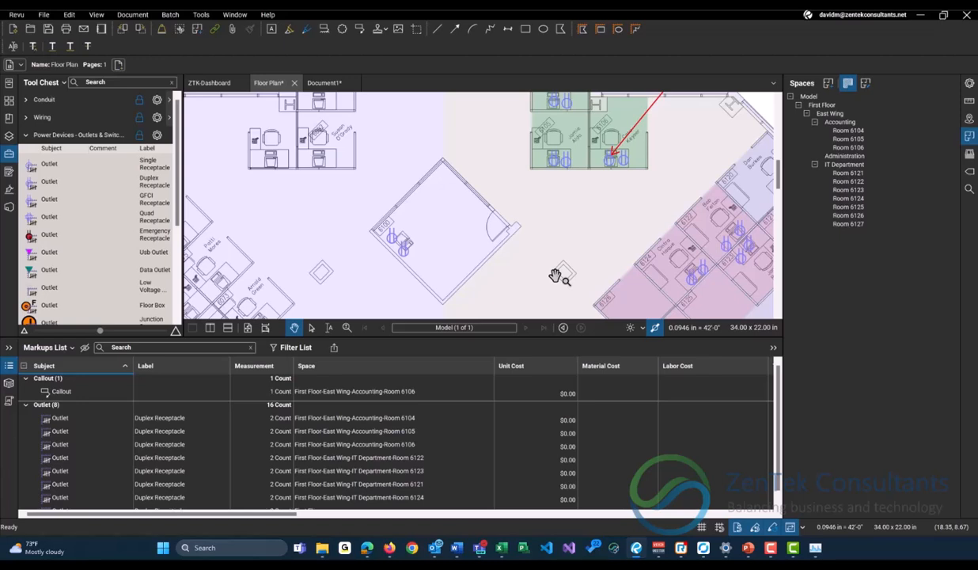
pyautogui.scroll(-1, 322, 423)
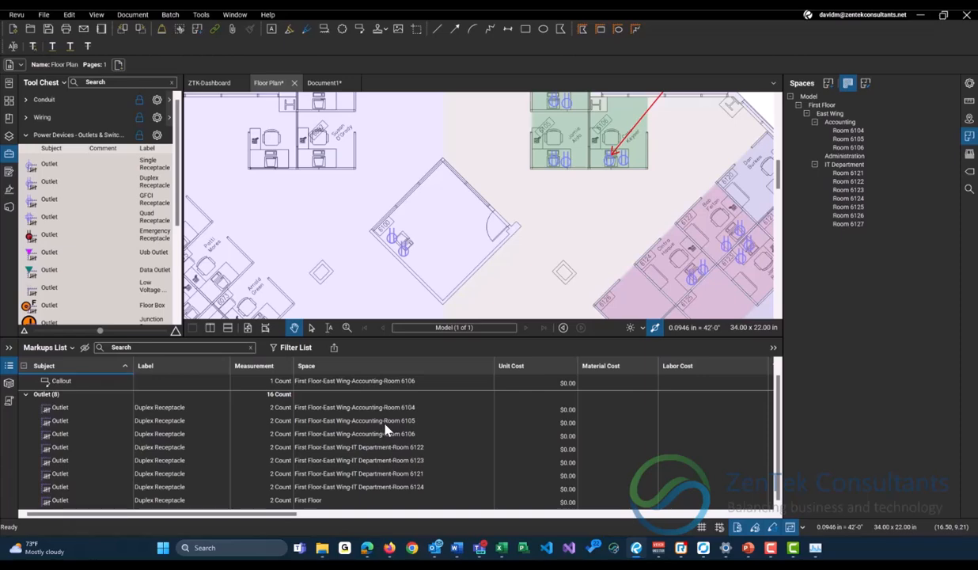
pyautogui.scroll(-5, 428, 189)
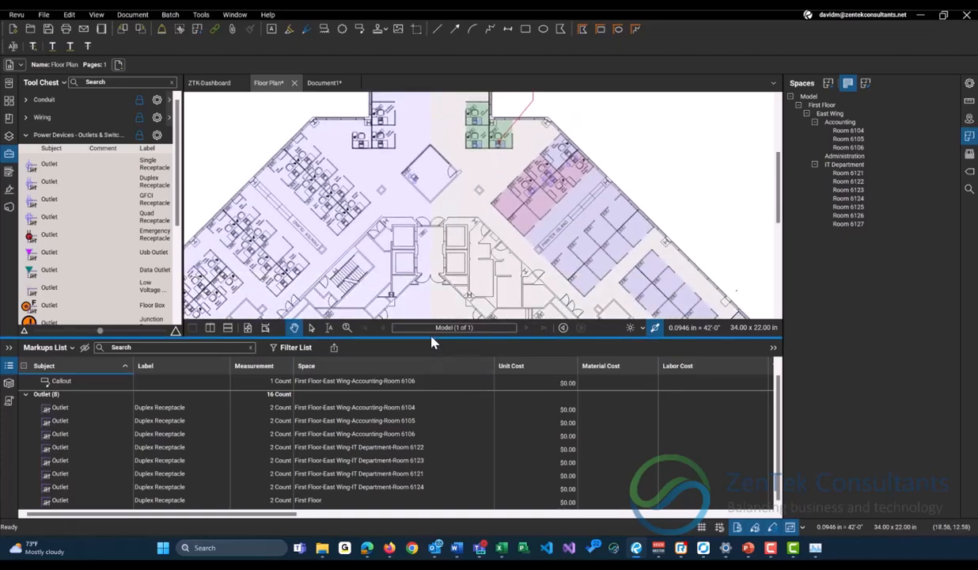
pyautogui.moveTo(430, 338); pyautogui.dragTo(434, 408)
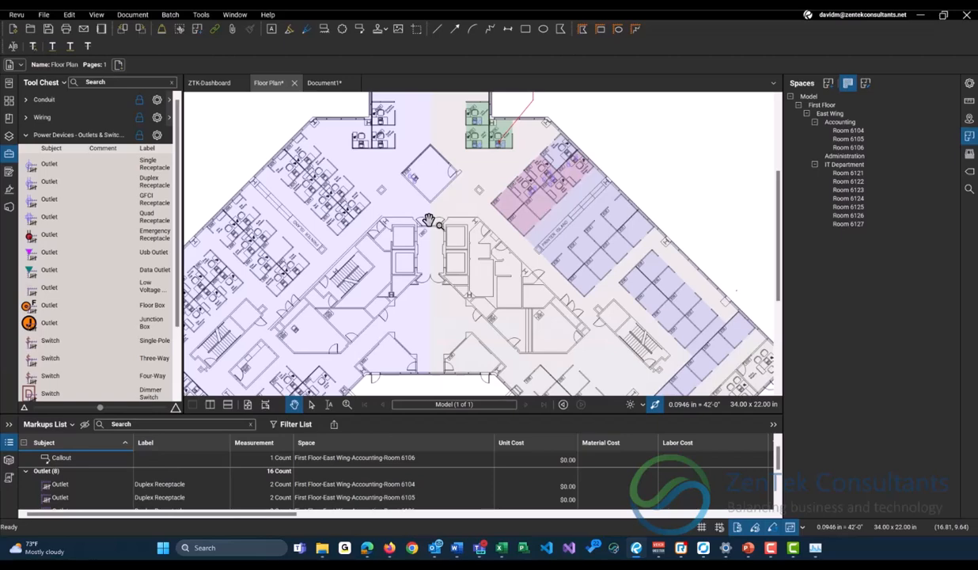
pyautogui.scroll(-2, 300, 484)
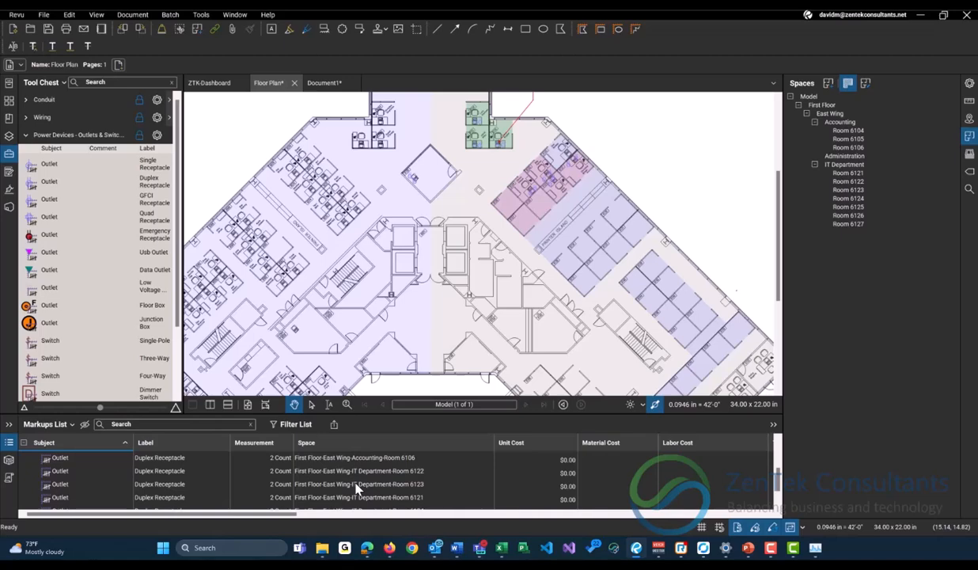
# Highlight the Accounting spaces on the plan by selecting Rooms 6104 through 6106 together.
pyautogui.scroll(4, 467, 204)
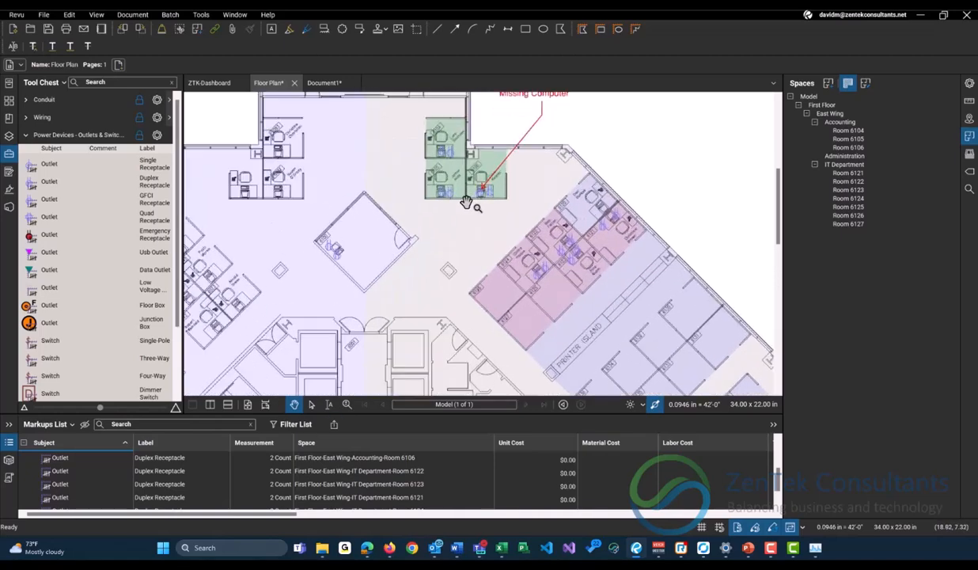
pyautogui.scroll(1, 467, 203)
pyautogui.click(848, 139)
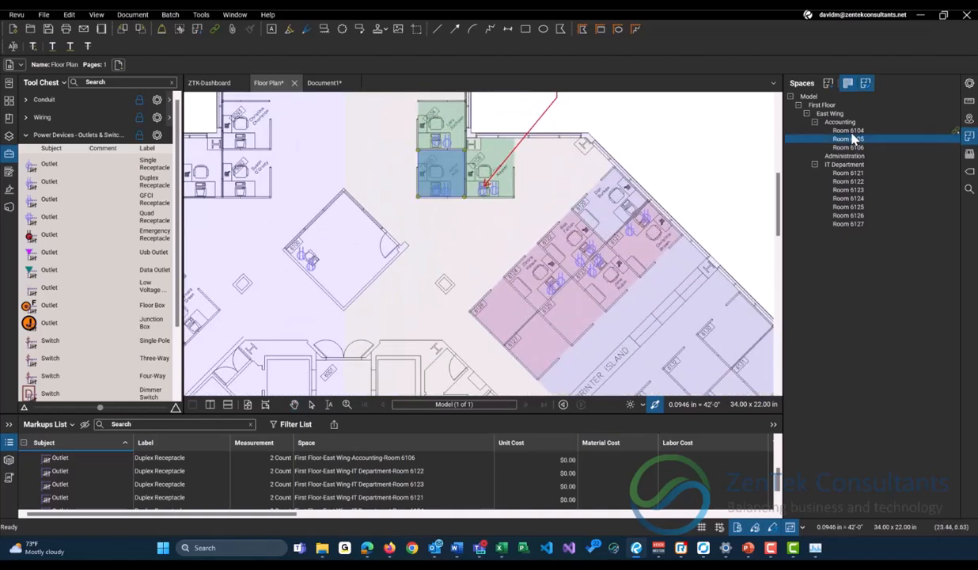
pyautogui.click(847, 131)
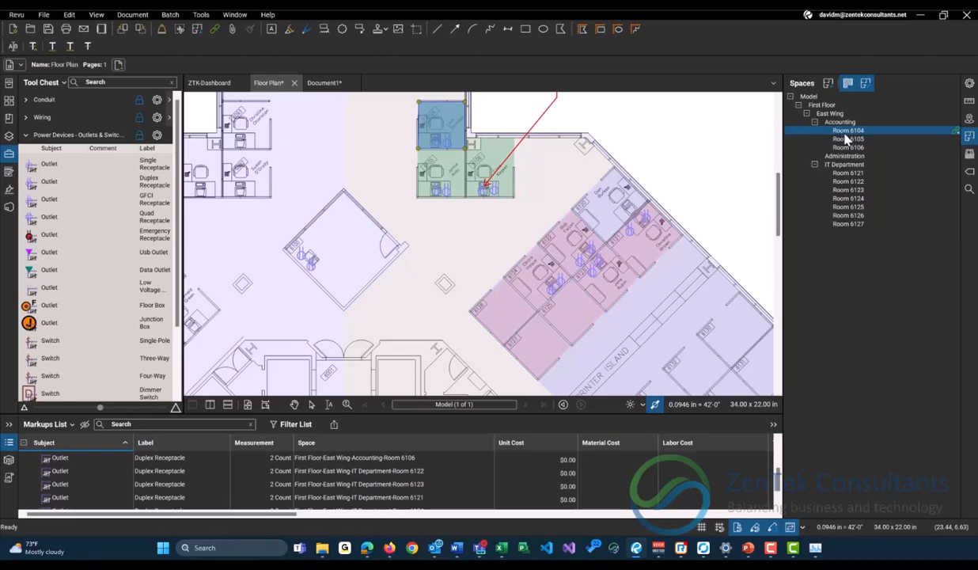
pyautogui.keyDown('ctrl'); pyautogui.click(845, 138); pyautogui.keyUp('ctrl')
pyautogui.keyDown('ctrl'); pyautogui.click(854, 148); pyautogui.keyUp('ctrl')
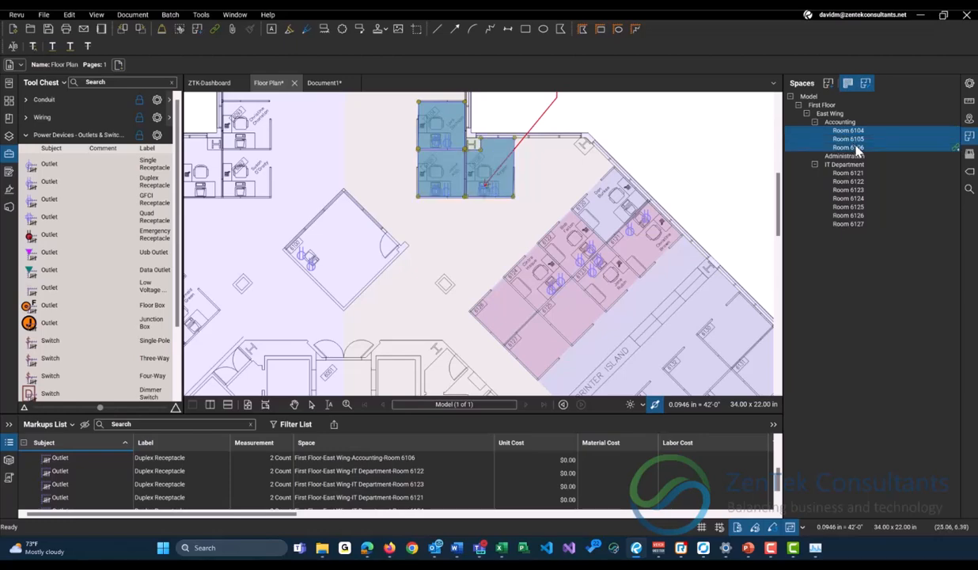
# Create area measurements from all IT Department spaces, Rooms 6121 through 6127.
pyautogui.click(842, 173)
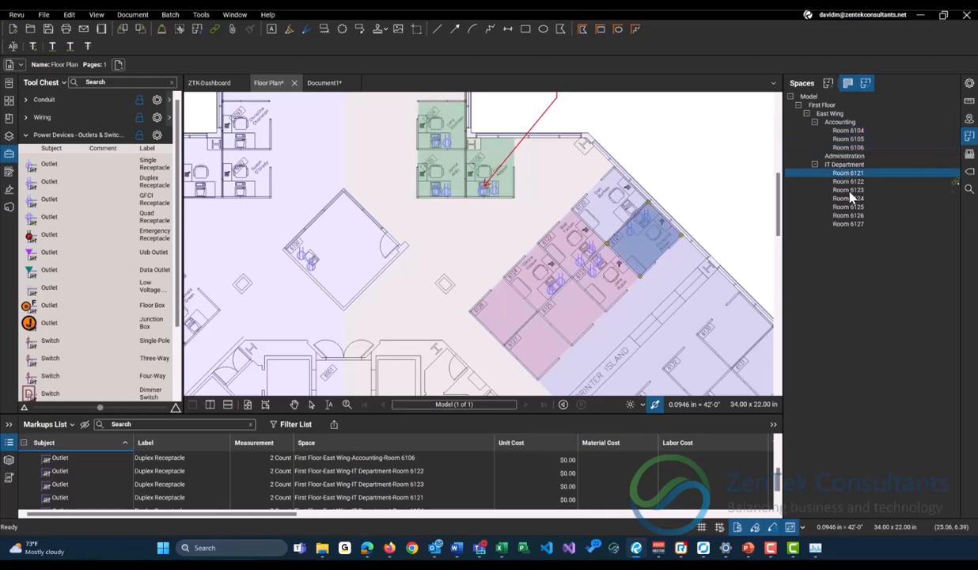
pyautogui.keyDown('shift'); pyautogui.click(845, 224); pyautogui.keyUp('shift')
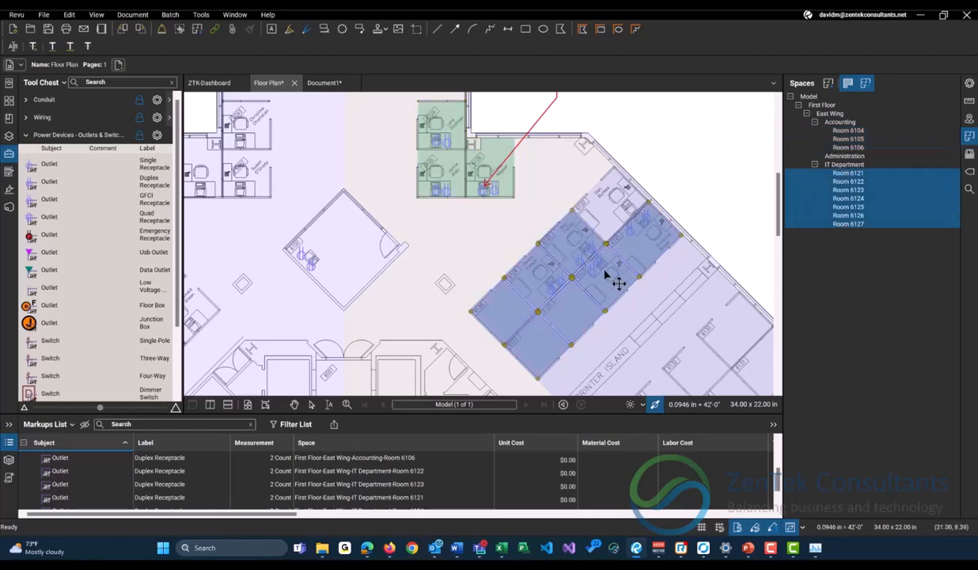
pyautogui.rightClick(863, 200)
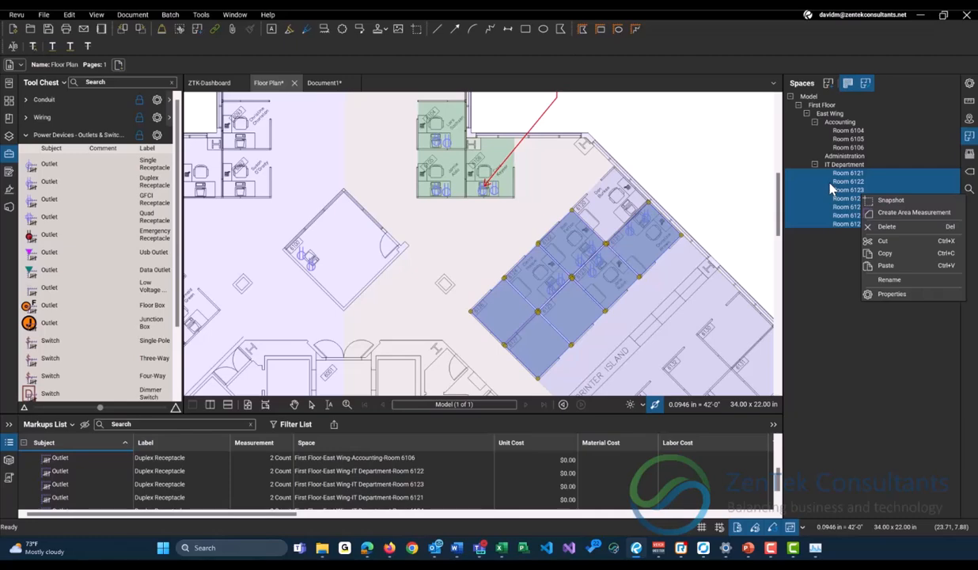
pyautogui.click(891, 212)
pyautogui.scroll(1, 589, 250)
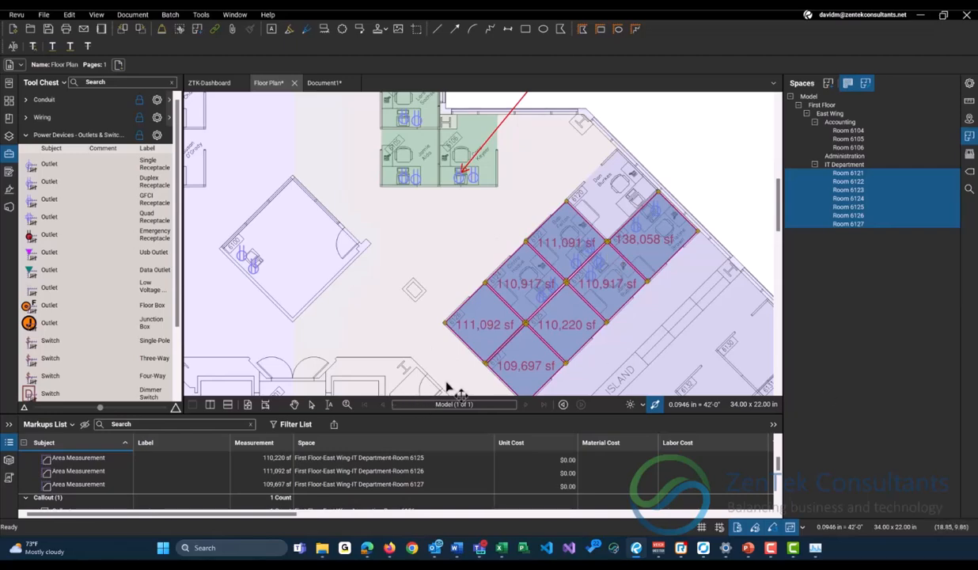
pyautogui.scroll(1, 479, 349)
pyautogui.moveTo(477, 348); pyautogui.dragTo(430, 251)
pyautogui.scroll(2, 510, 261)
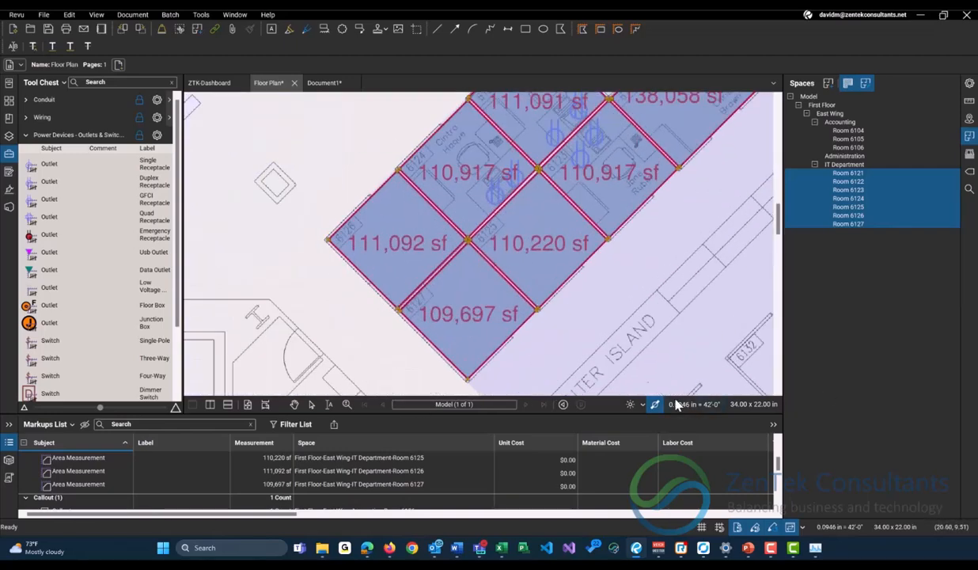
# Locate the Room 6126 area measurement on the floor plan from its Markups List entry.
pyautogui.scroll(-2, 332, 284)
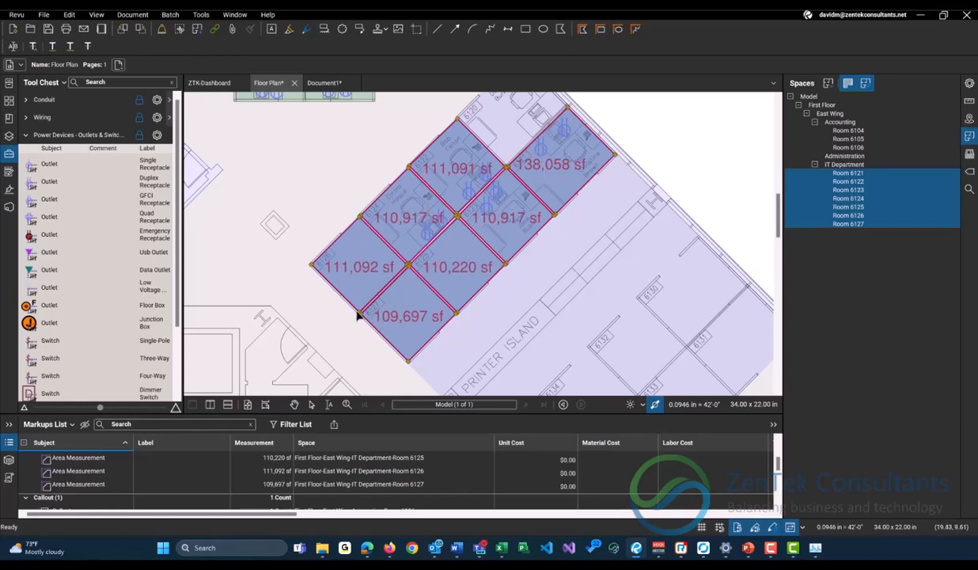
pyautogui.click(78, 482)
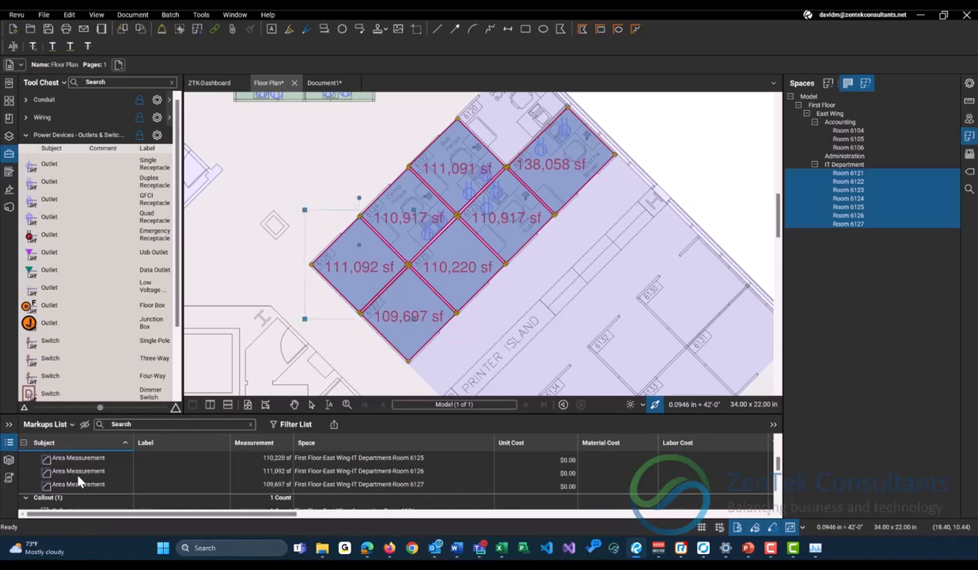
pyautogui.click(78, 479)
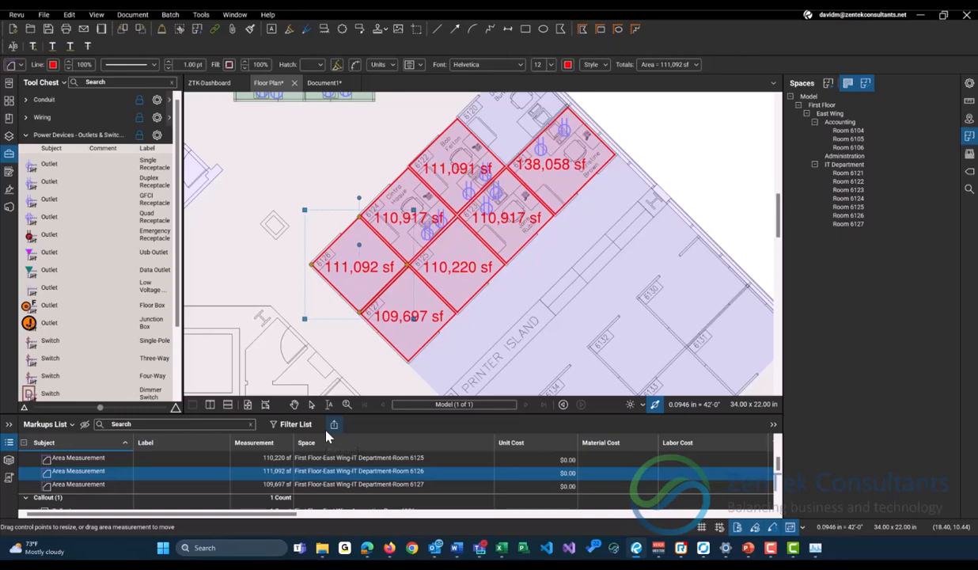
pyautogui.scroll(-3, 432, 279)
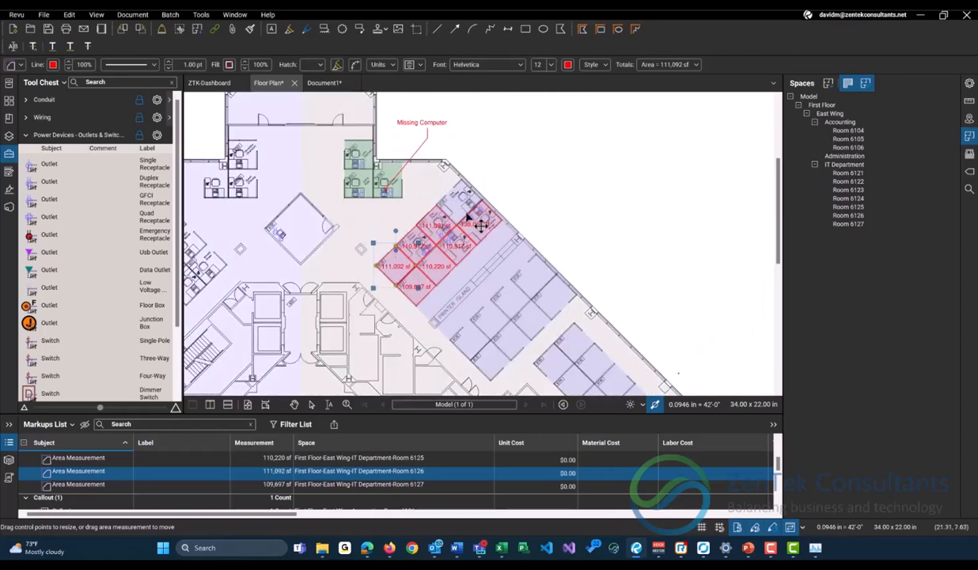
pyautogui.moveTo(390, 271); pyautogui.dragTo(443, 231)
pyautogui.moveTo(271, 304); pyautogui.dragTo(373, 325)
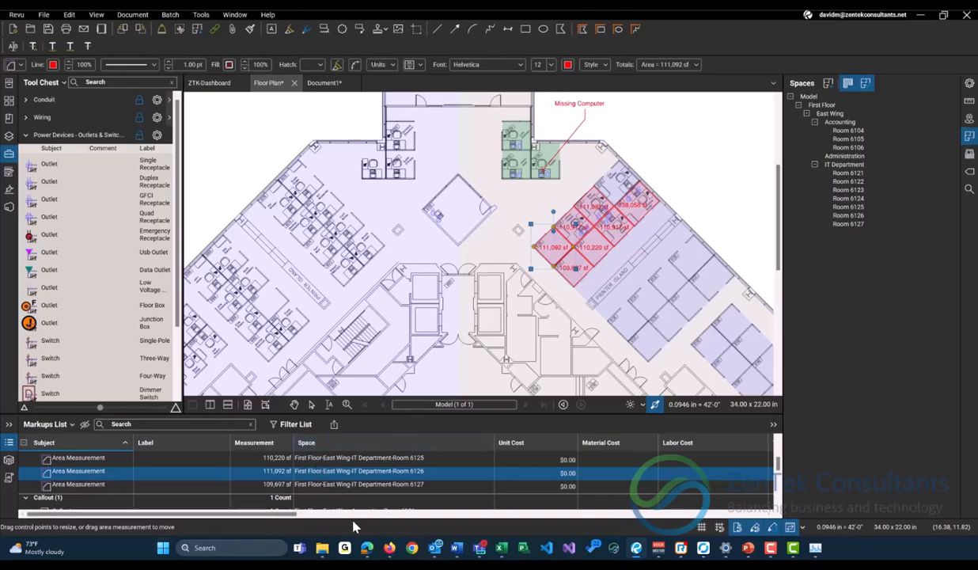
# Start a PDF markup summary of the floor plan and clear every space from its Space filter.
pyautogui.click(335, 425)
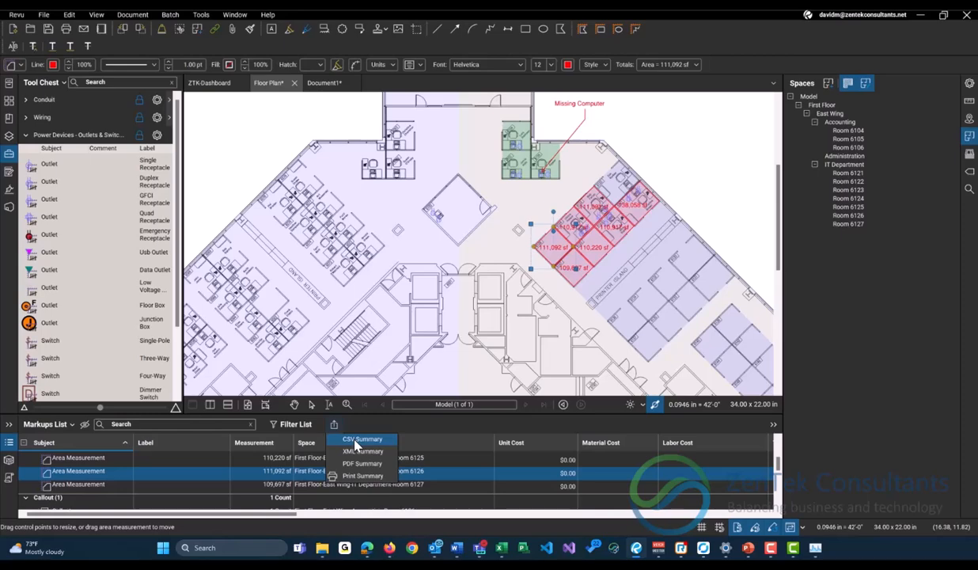
pyautogui.click(359, 465)
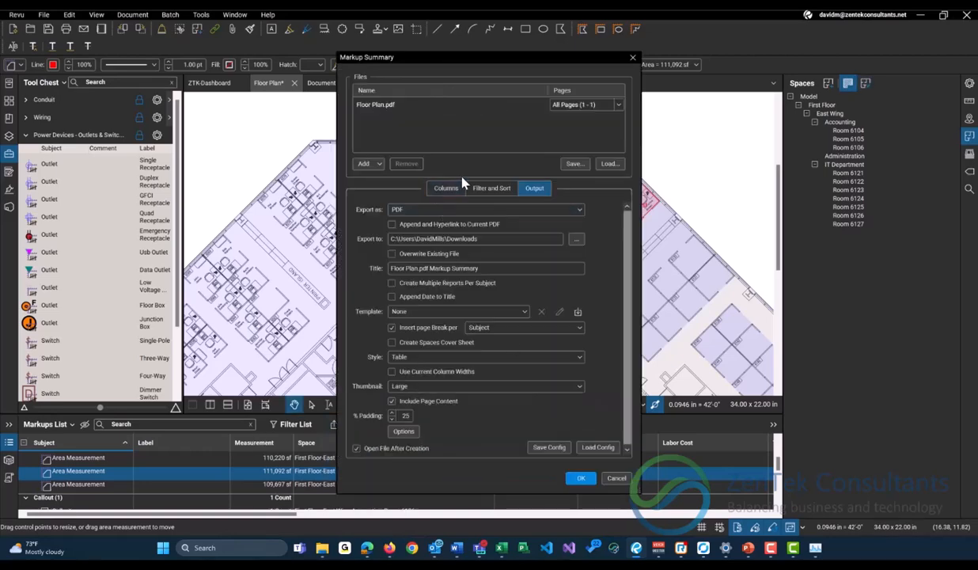
pyautogui.click(491, 188)
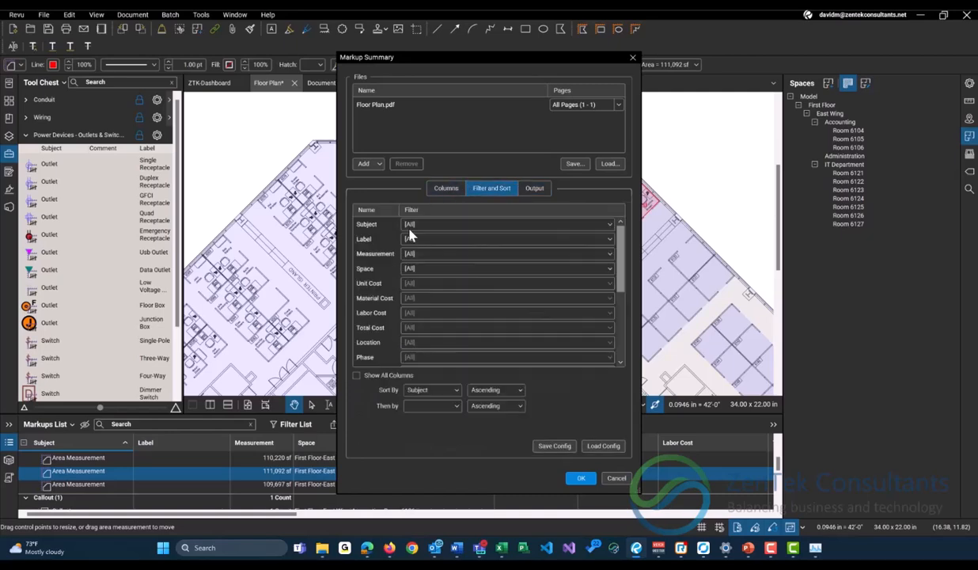
pyautogui.click(444, 273)
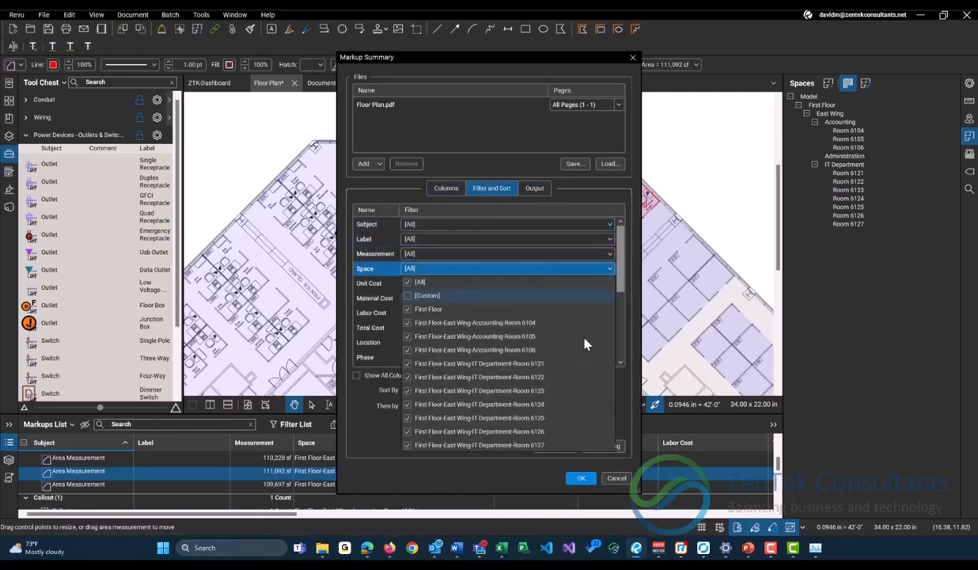
pyautogui.click(408, 322)
pyautogui.click(407, 336)
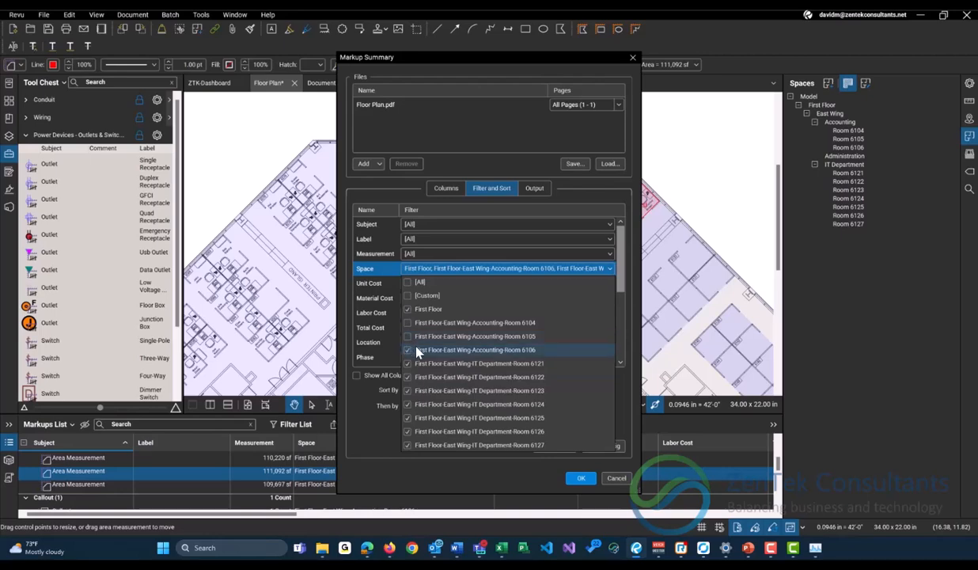
pyautogui.click(407, 283)
pyautogui.click(407, 282)
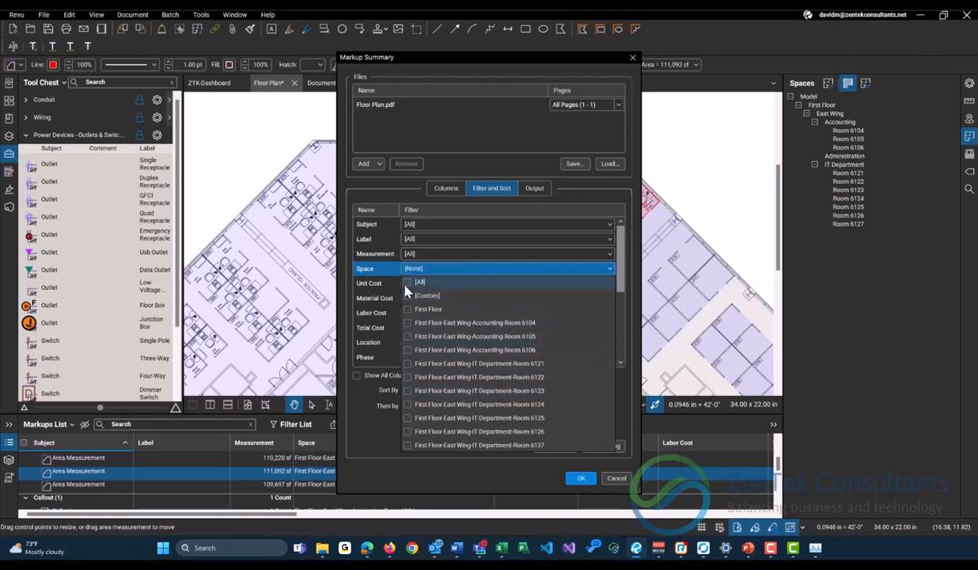
# Limit the summary's Space filter to Accounting Rooms 6104, 6105 and 6106 and close the summary dialog.
pyautogui.click(408, 350)
pyautogui.click(407, 336)
pyautogui.click(407, 323)
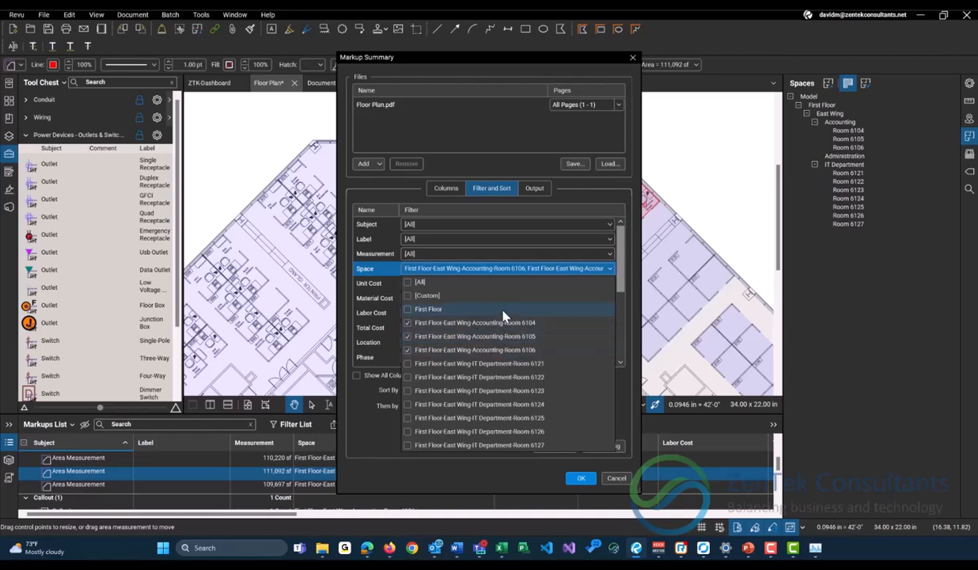
pyautogui.click(556, 469)
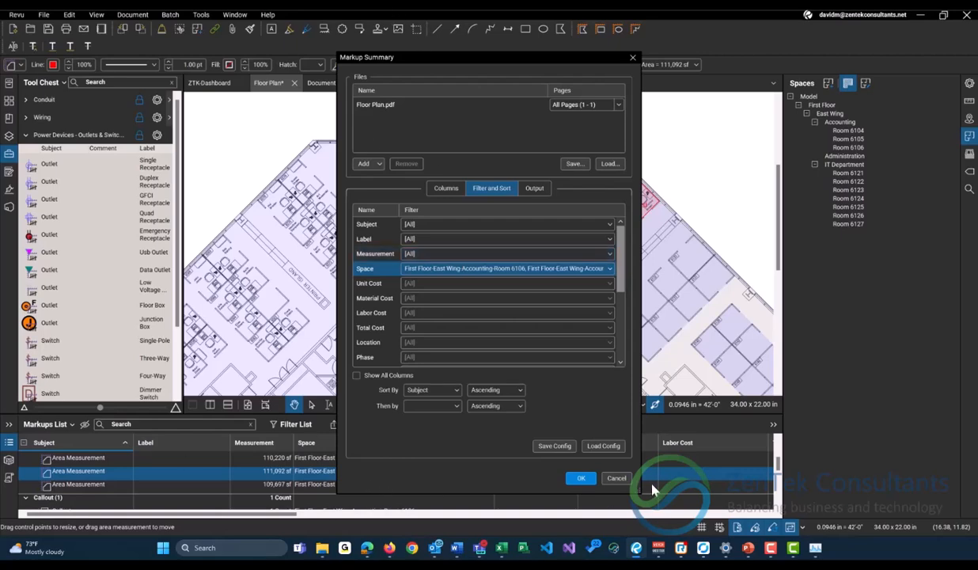
pyautogui.click(582, 478)
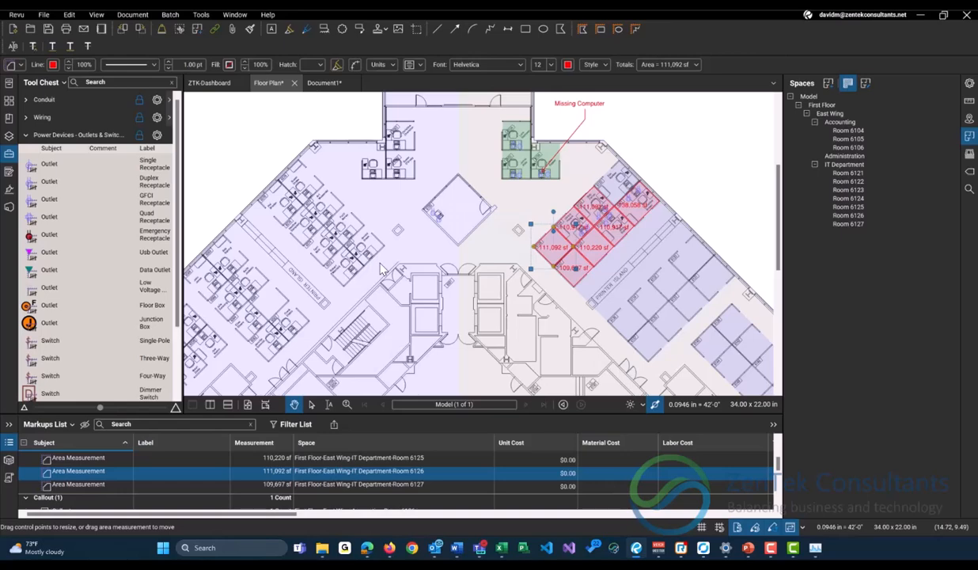
# Add a space named Offices around the adjoining cubicles 6072 and 6073 and end space definition.
pyautogui.click(828, 87)
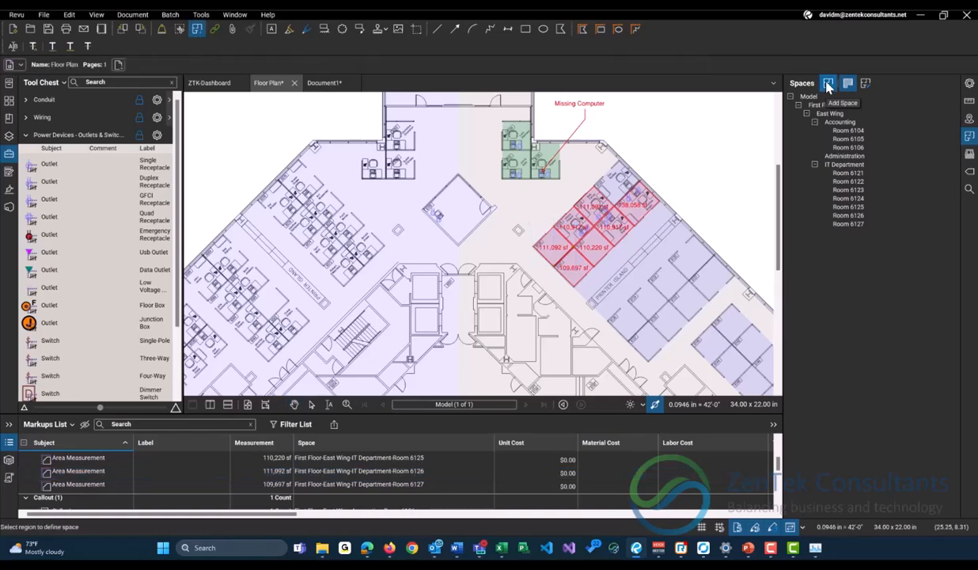
pyautogui.scroll(5, 316, 254)
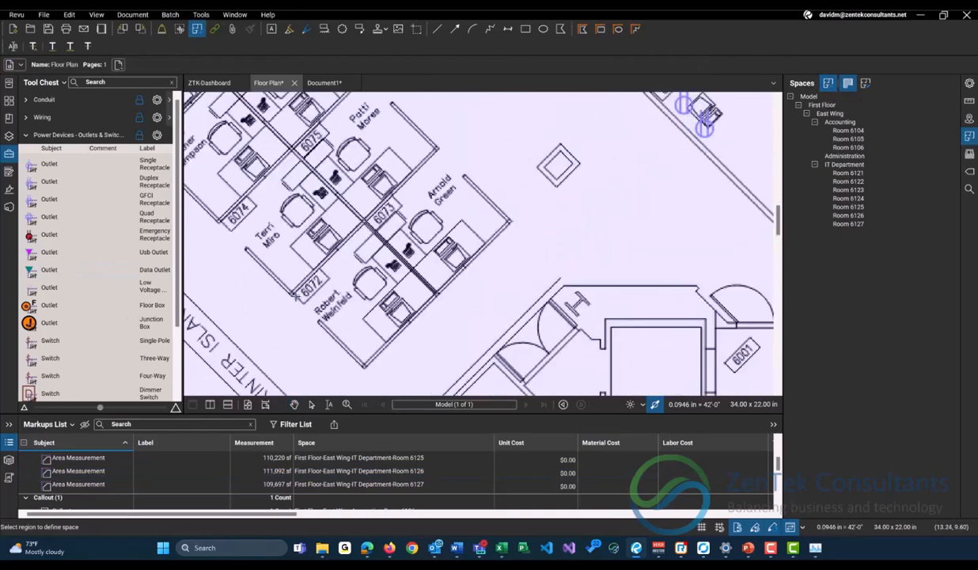
pyautogui.click(436, 151)
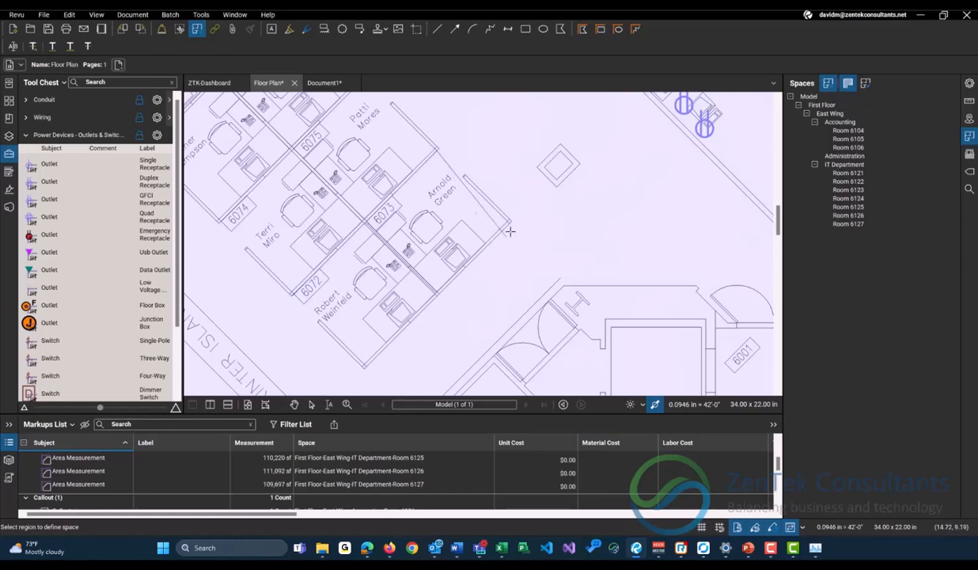
pyautogui.click(511, 222)
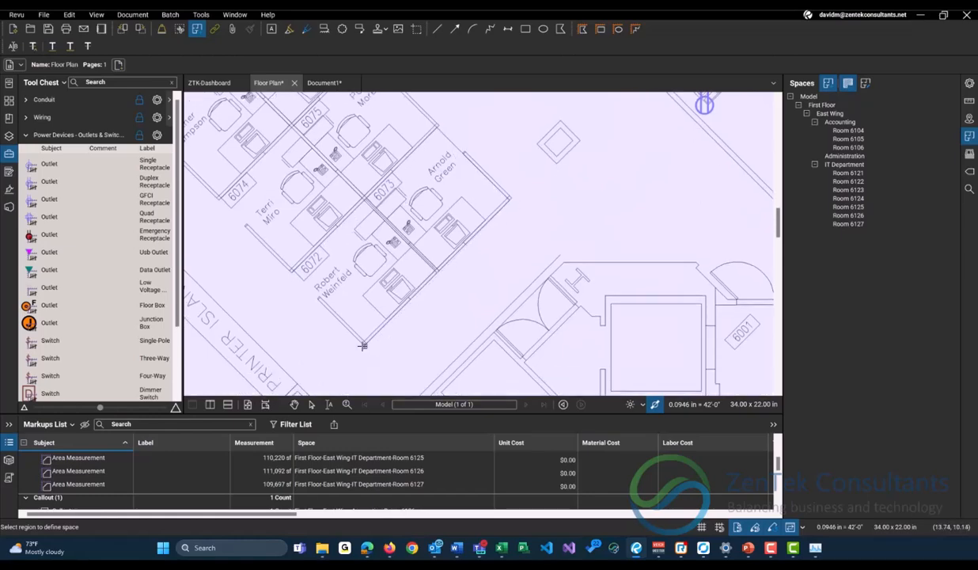
pyautogui.doubleClick(366, 345)
pyautogui.write('Offices')
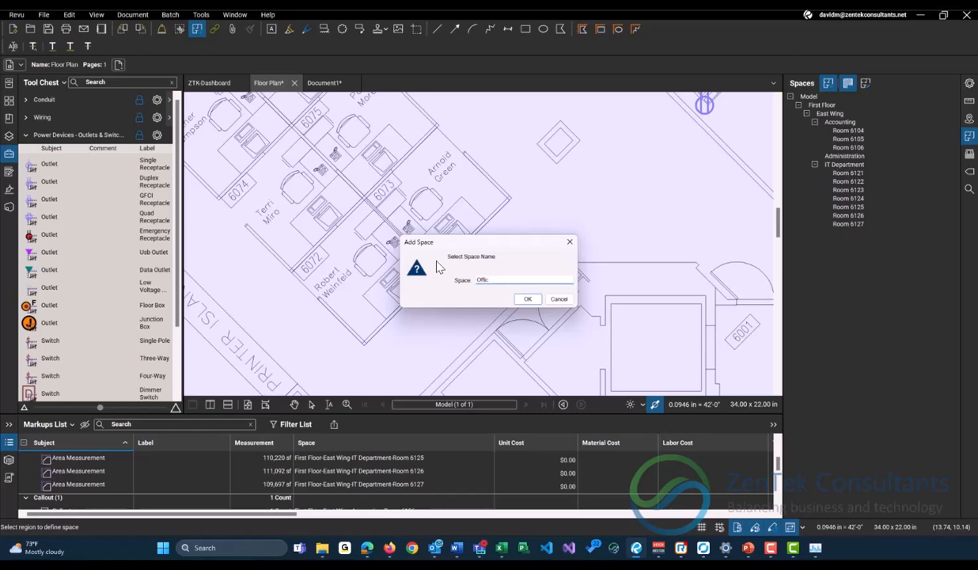
pyautogui.click(527, 299)
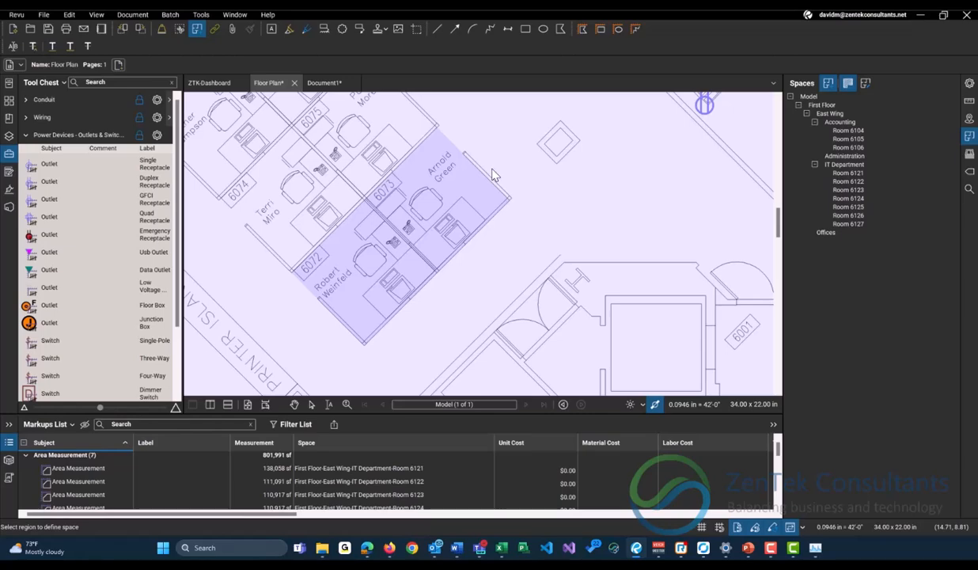
pyautogui.scroll(-2, 492, 175)
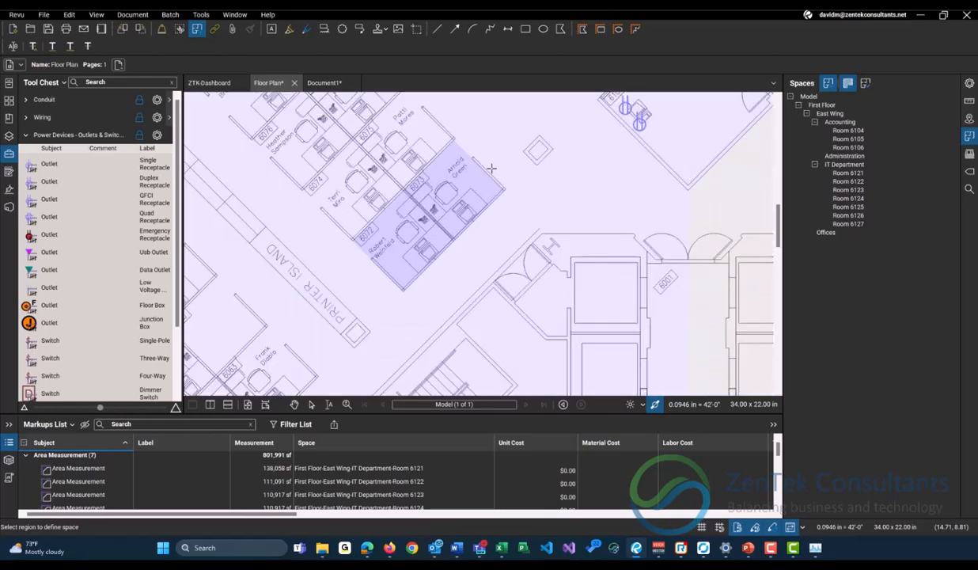
pyautogui.press('Escape')
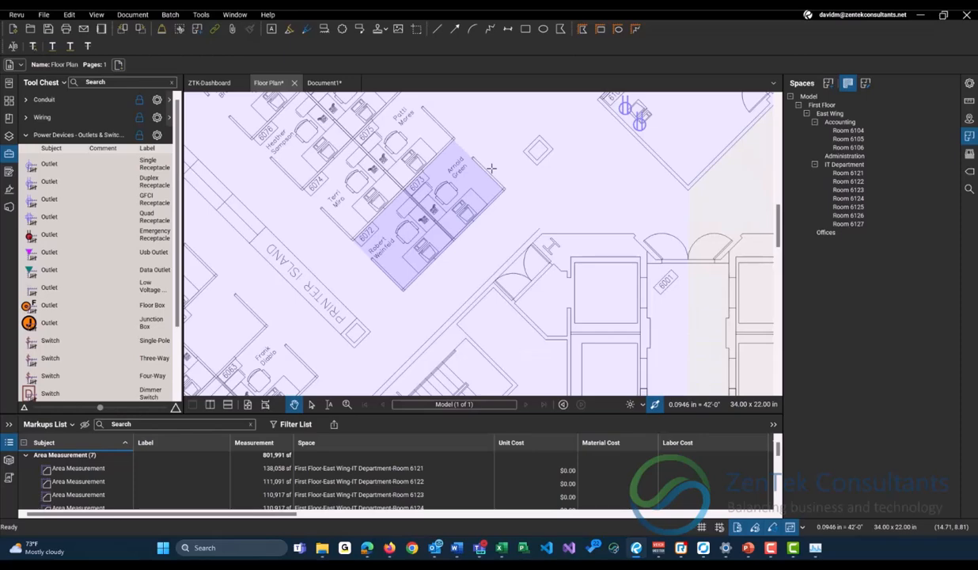